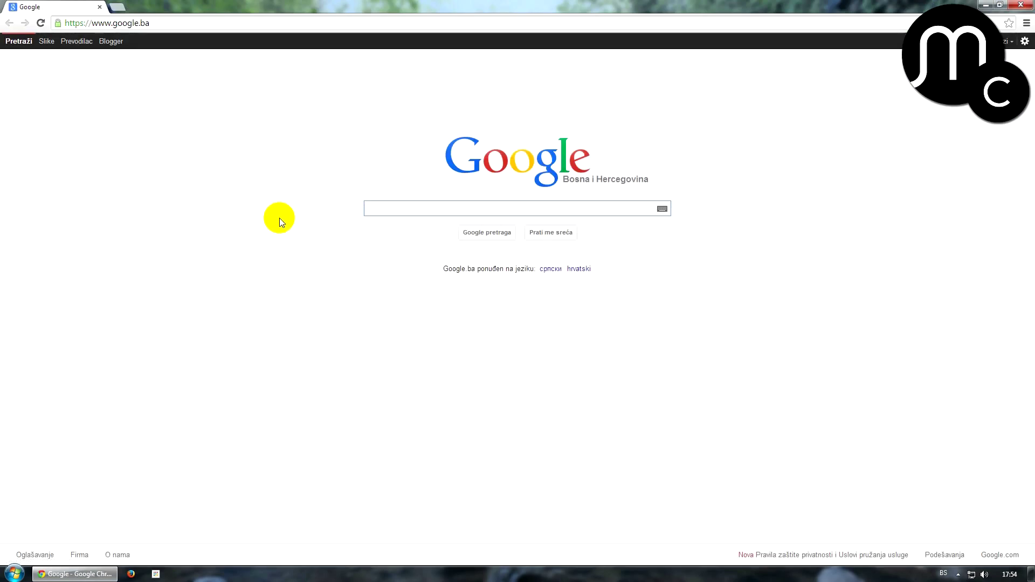
- Search Google for kickass and open the KickassTorrents result on kat.torrenticity.com
text(kickass)
key(Return)
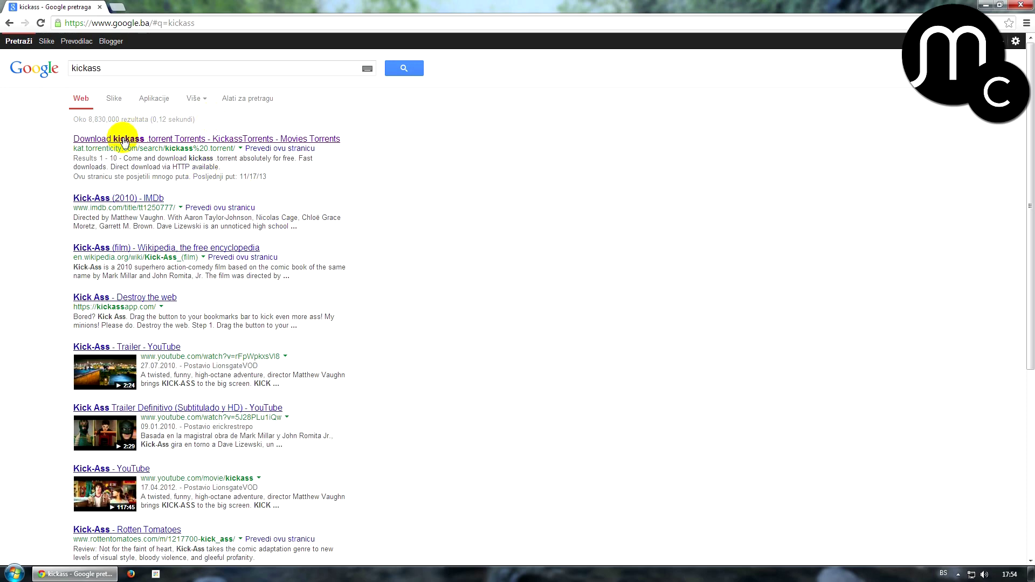
click(123, 141)
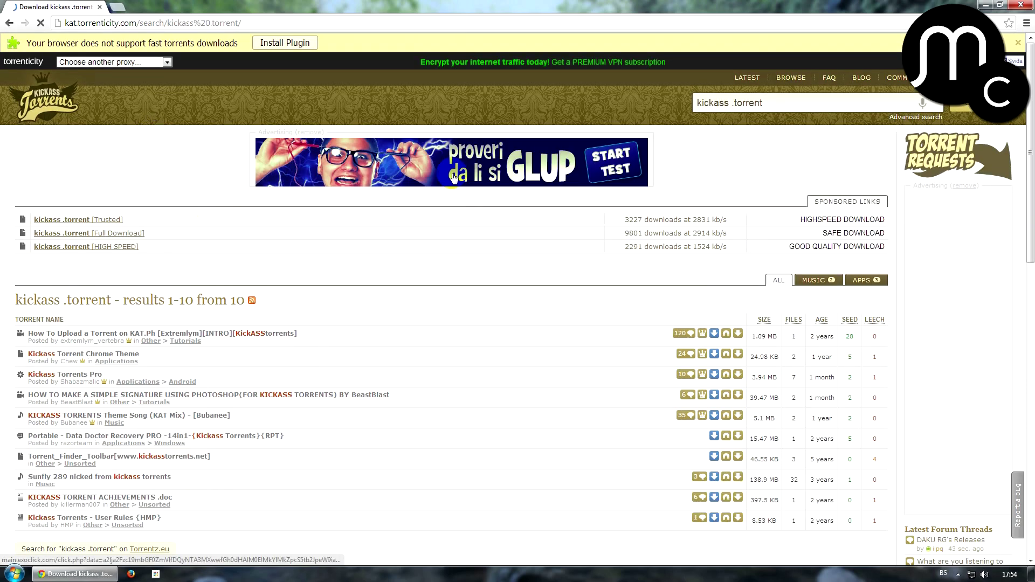
- Replace the site's search query with farming simulator 2013 and run the search
drag(764, 103, 663, 115)
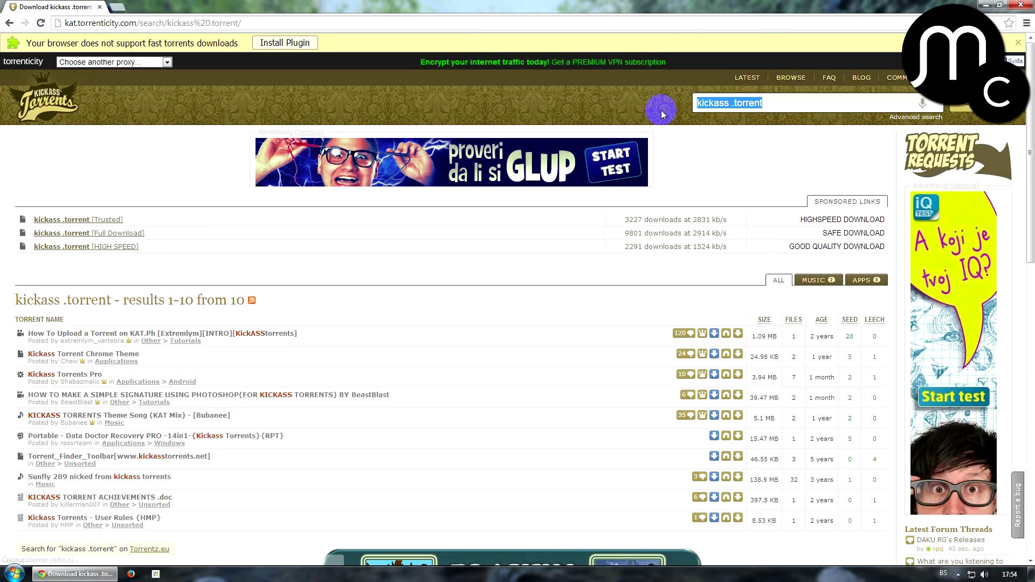
key(BackSpace)
text(farming )
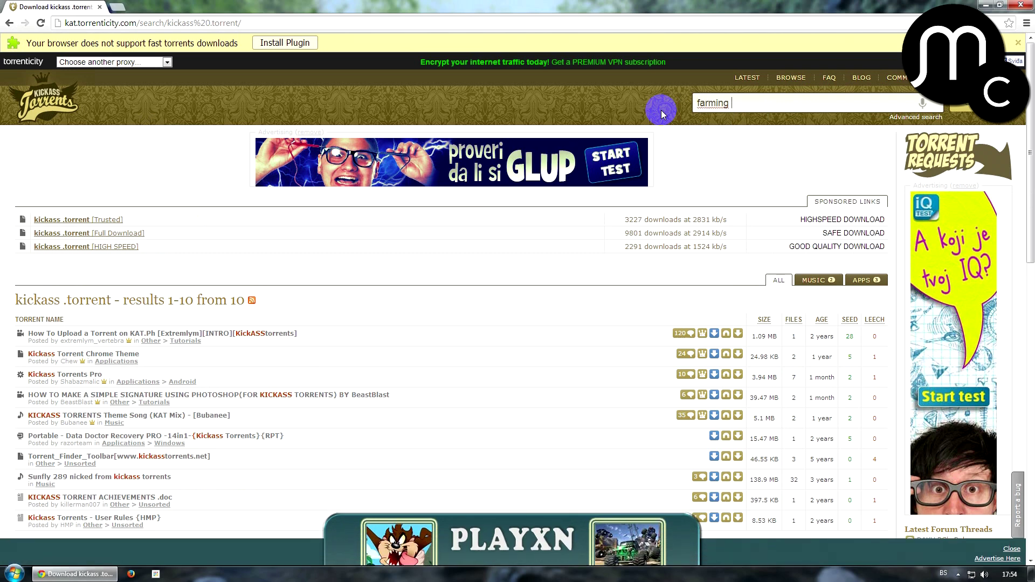
text(simulator 2013)
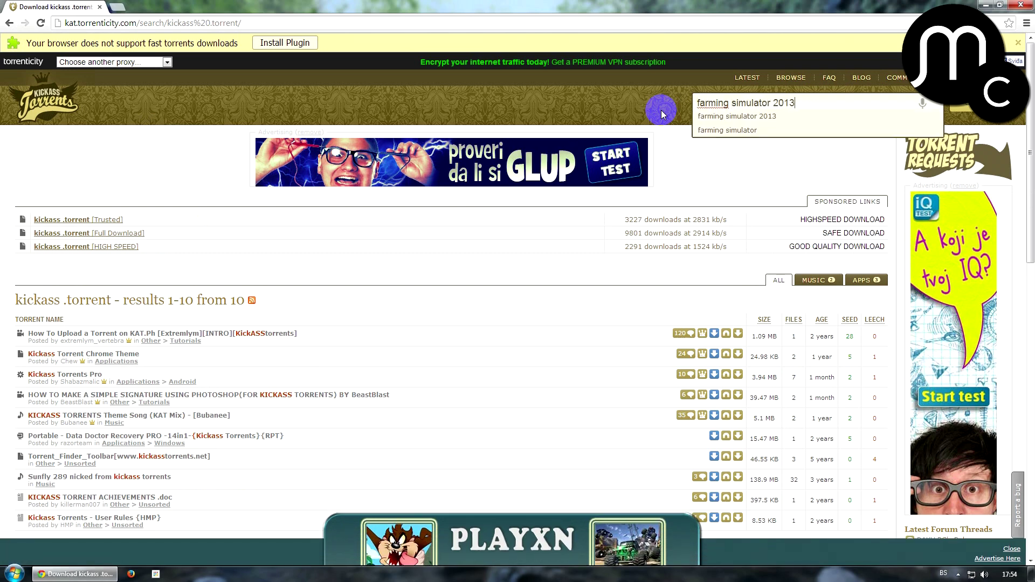
key(Return)
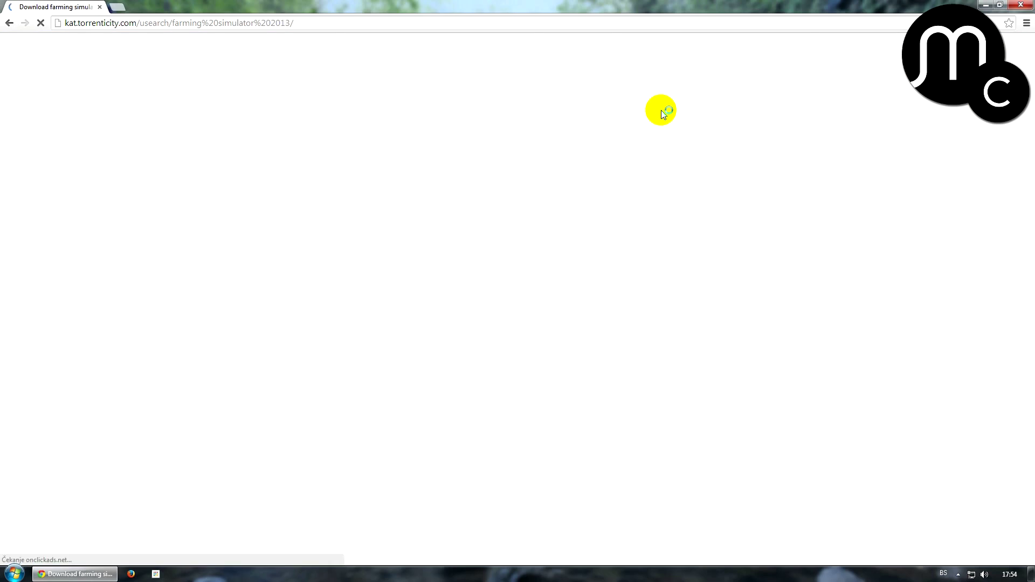
- Open the Farming Simulator 2013 RELOADED result with 109 seeders and download its torrent file
scroll(108, 270, down, 2)
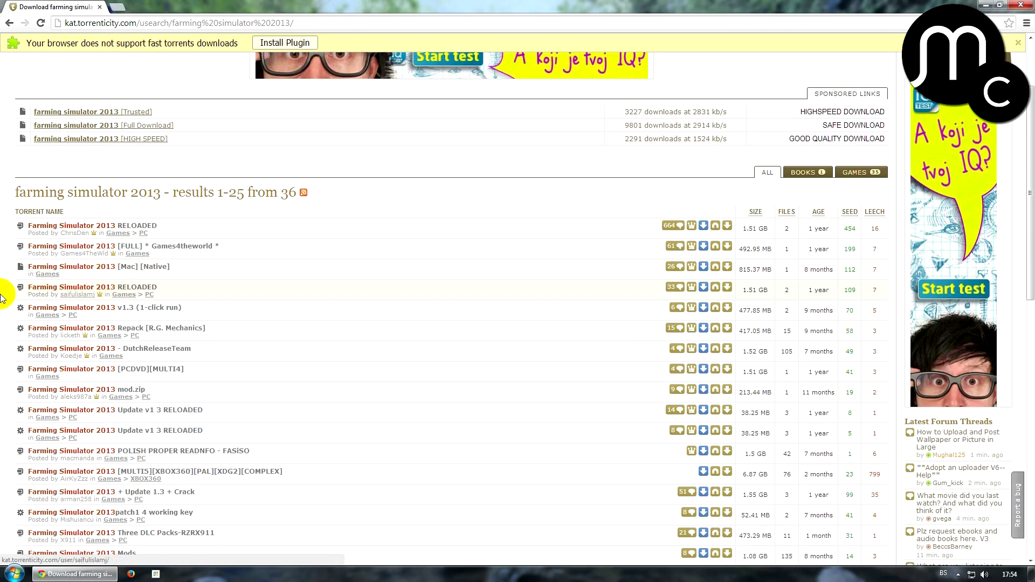
click(87, 289)
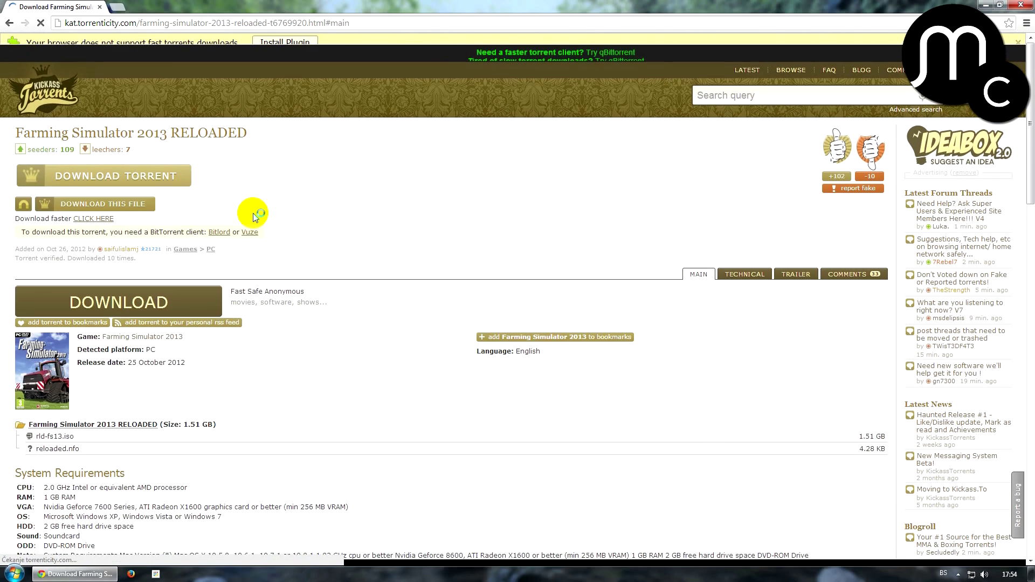
scroll(254, 215, down, 8)
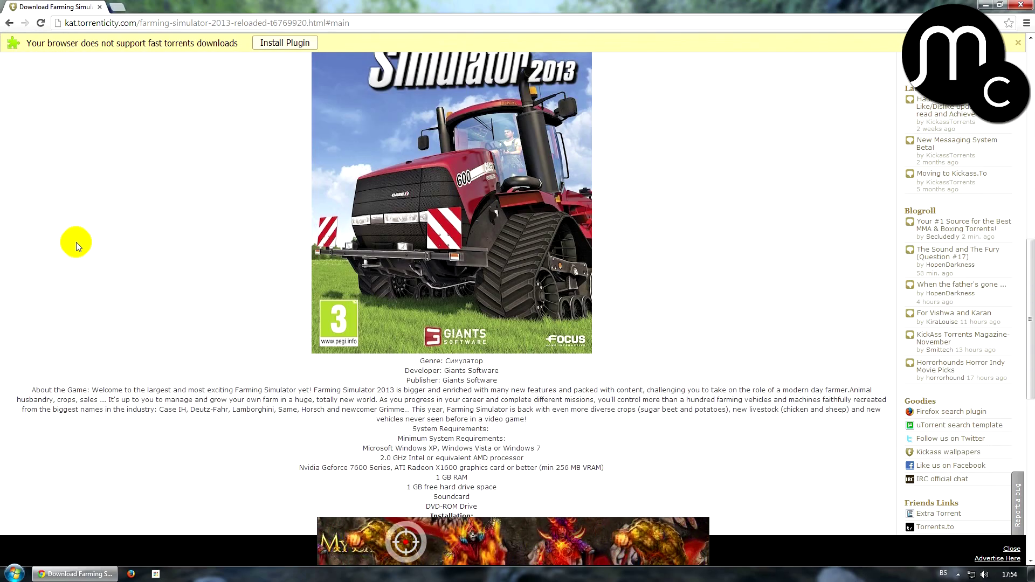
scroll(76, 241, up, 8)
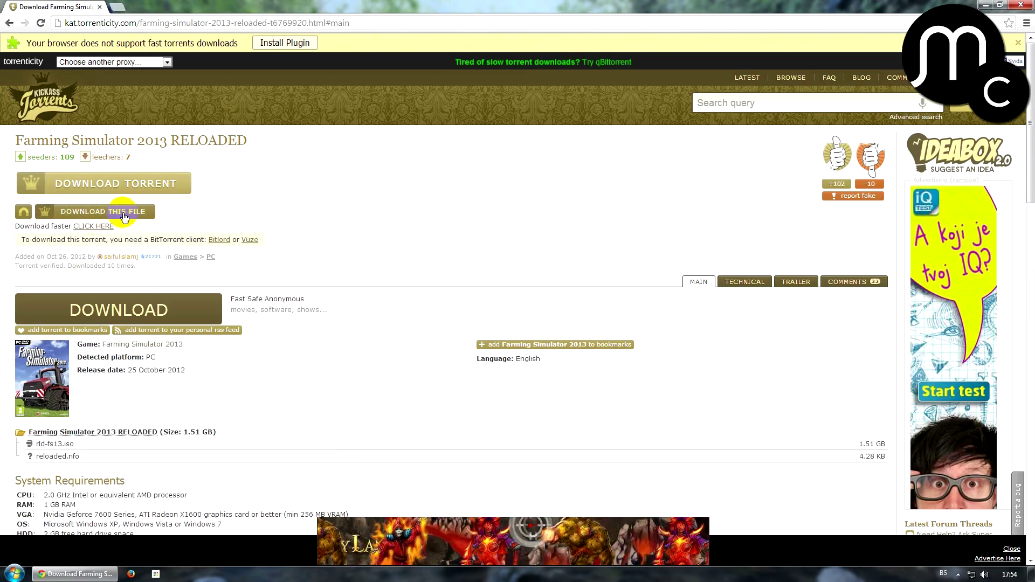
click(124, 217)
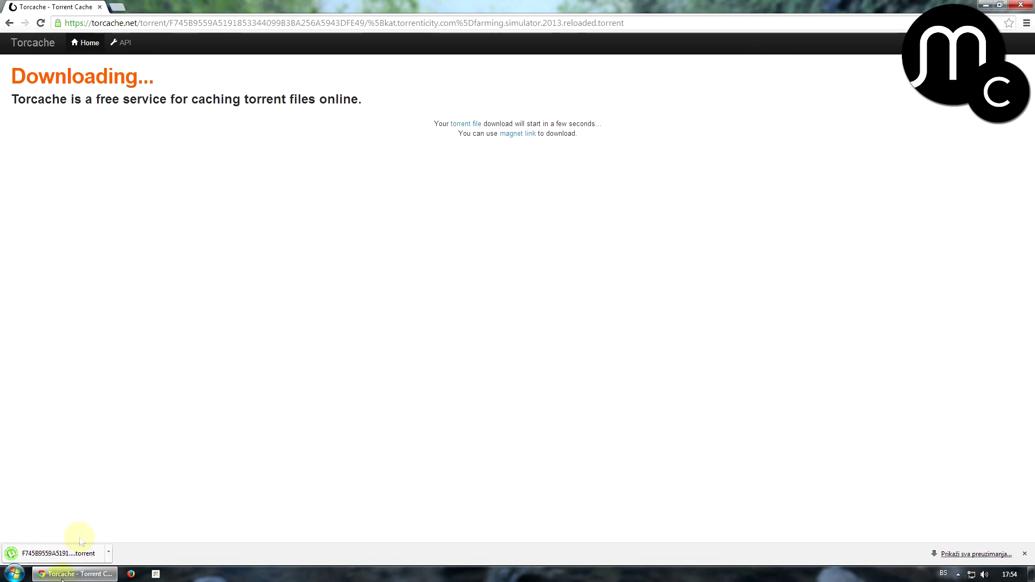
- Open the downloaded torrent file in µTorrent, dismiss the duplicate-torrent prompt, and close the browser
click(70, 554)
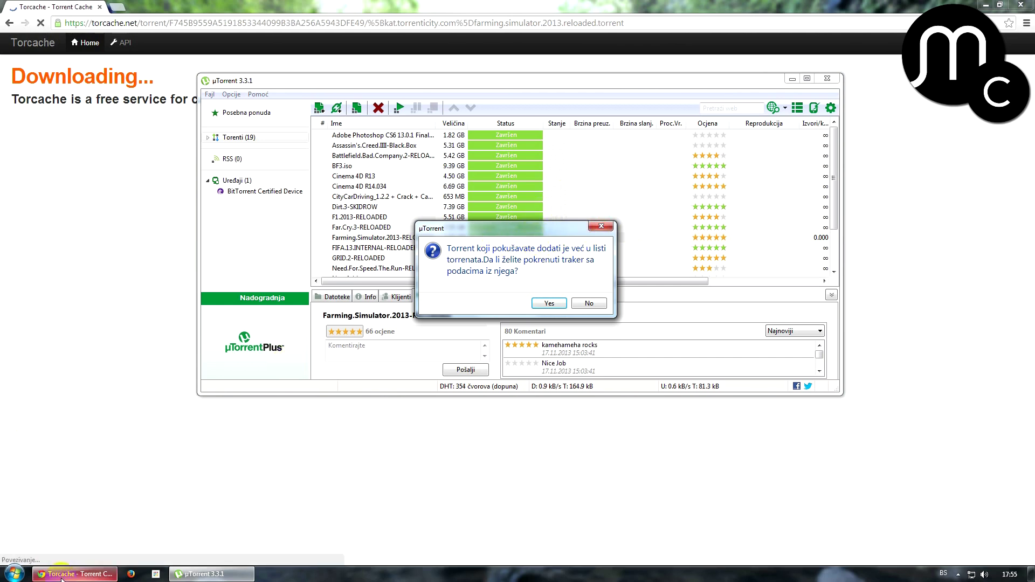
click(600, 226)
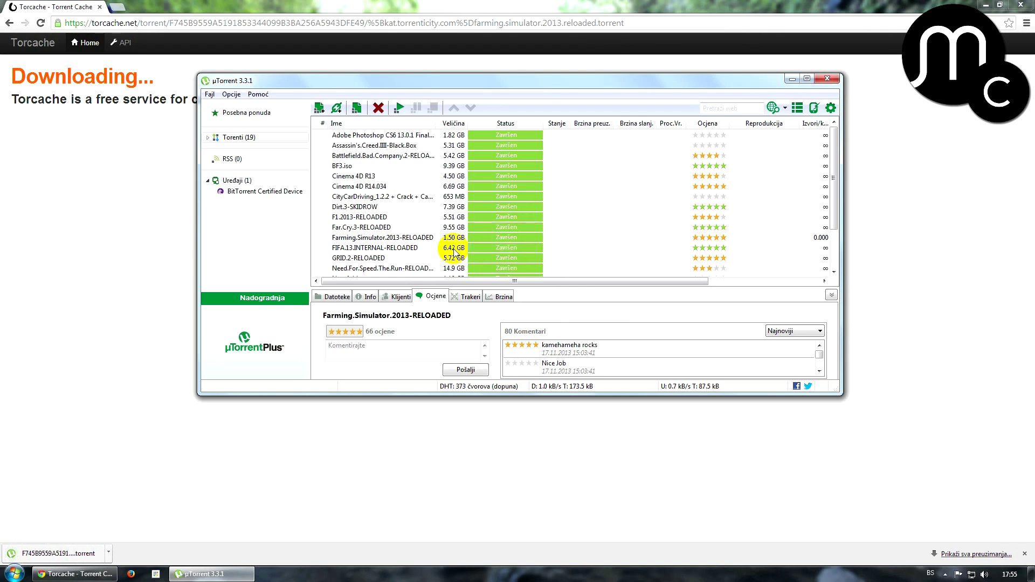
click(1021, 4)
drag(626, 81, 615, 92)
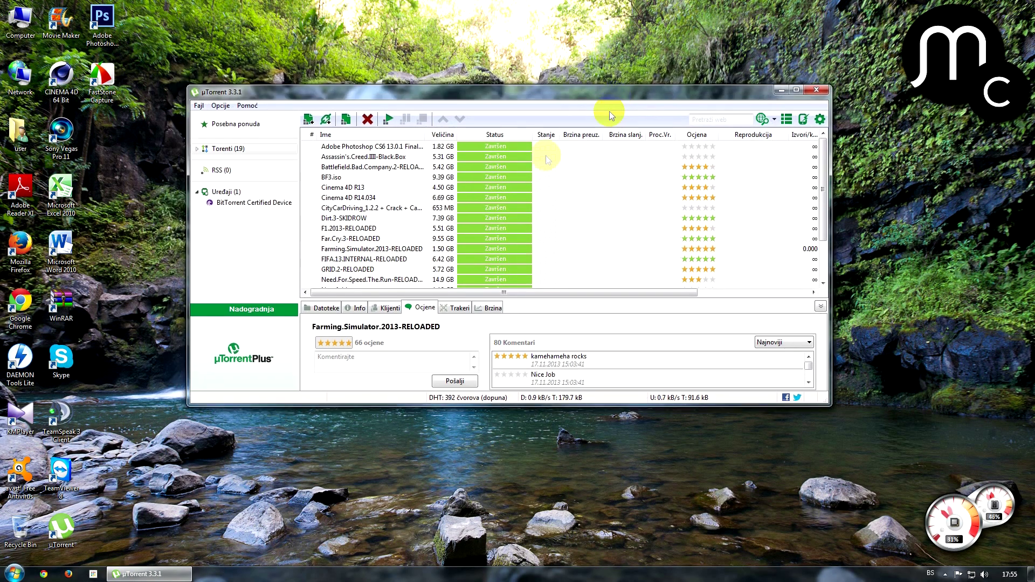
- Open the Farming.Simulator.2013-RELOADED download from µTorrent's list, continuing past the Plus upgrade notice
click(451, 249)
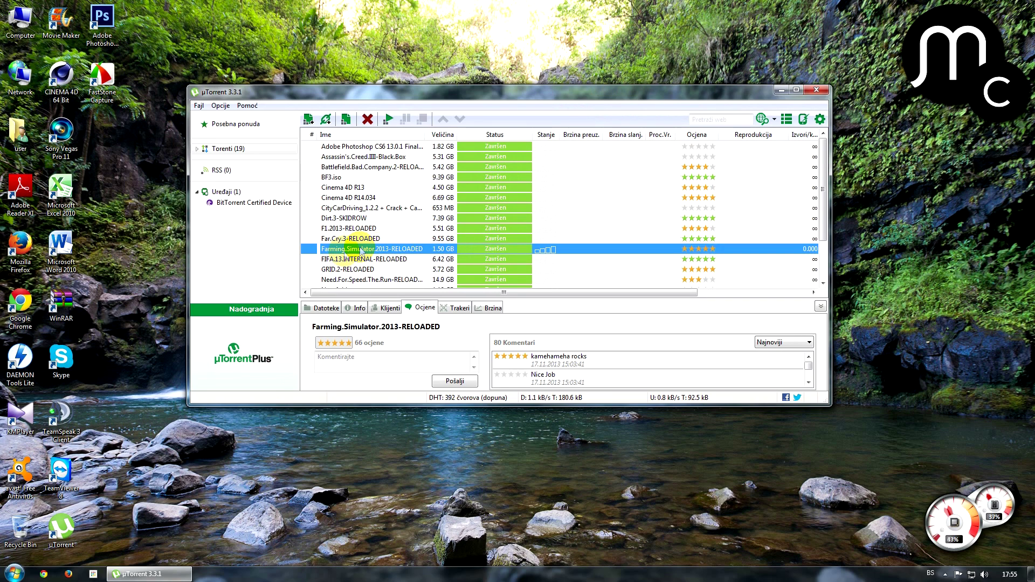
double_click(467, 256)
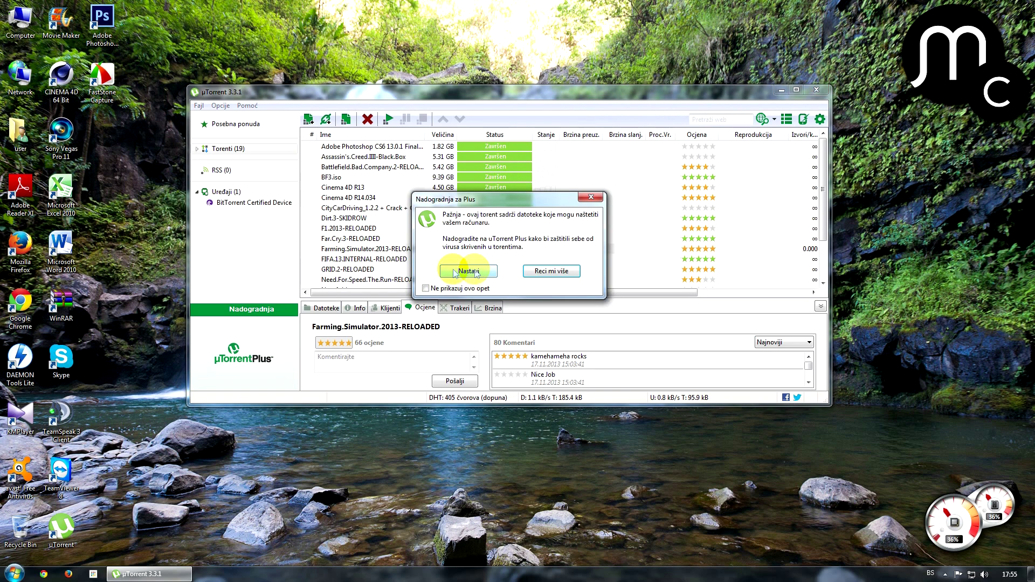
click(479, 273)
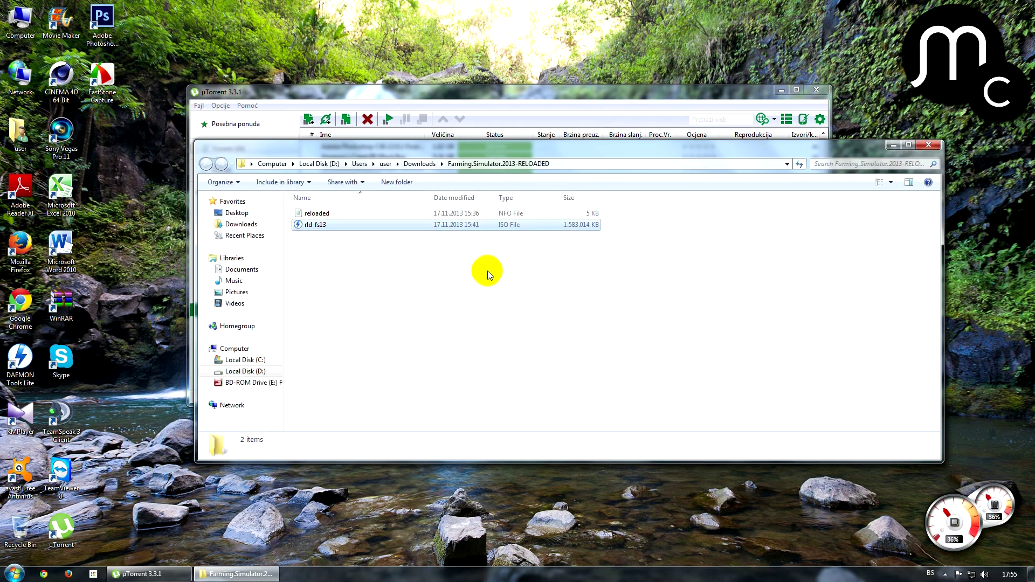
- Mount the rld-fs13 ISO file and run cdstart.exe from the AutoPlay prompt
click(376, 229)
click(370, 244)
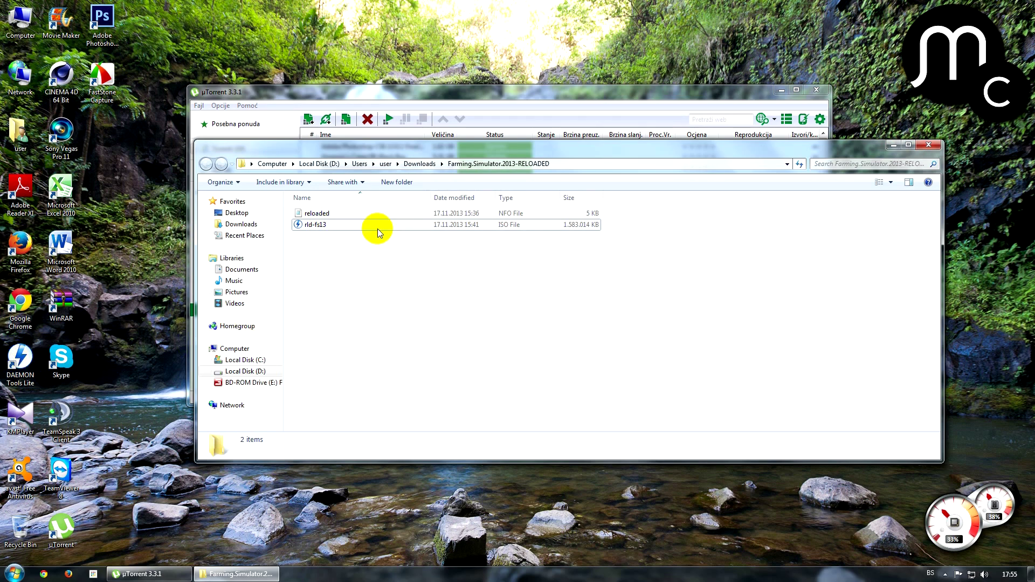
double_click(315, 225)
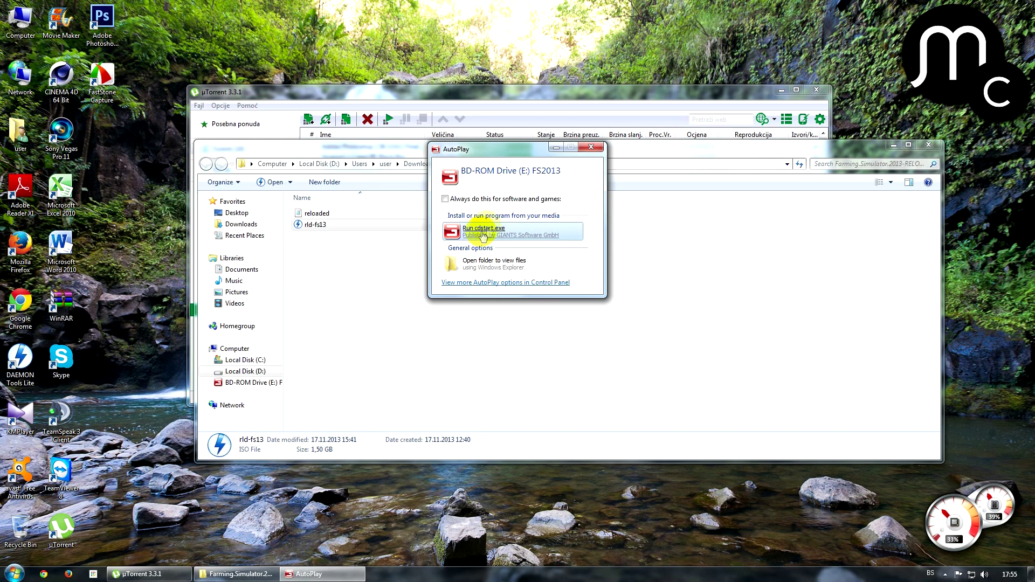
click(484, 230)
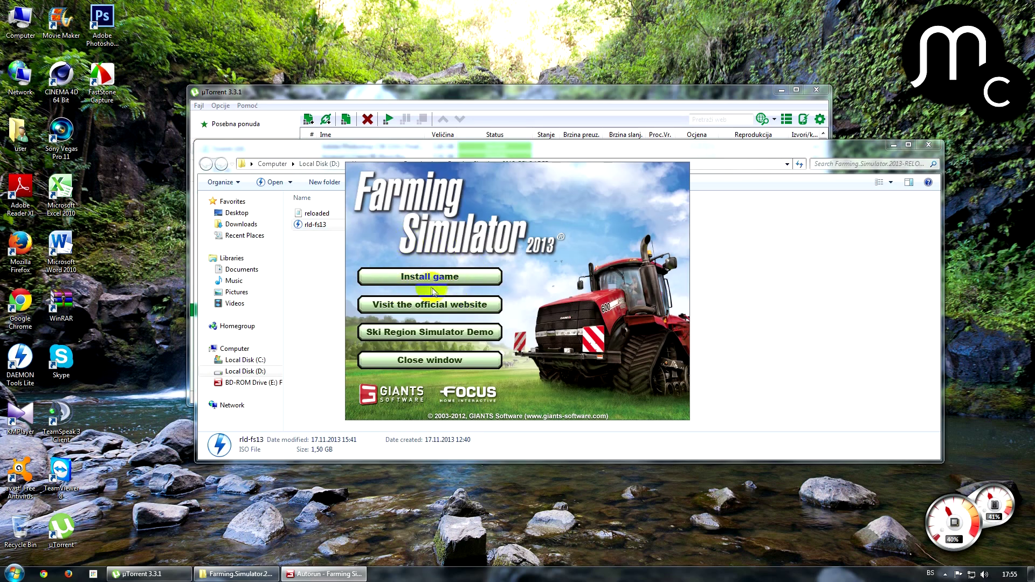
- Start the game installation and confirm English as the setup language
click(413, 279)
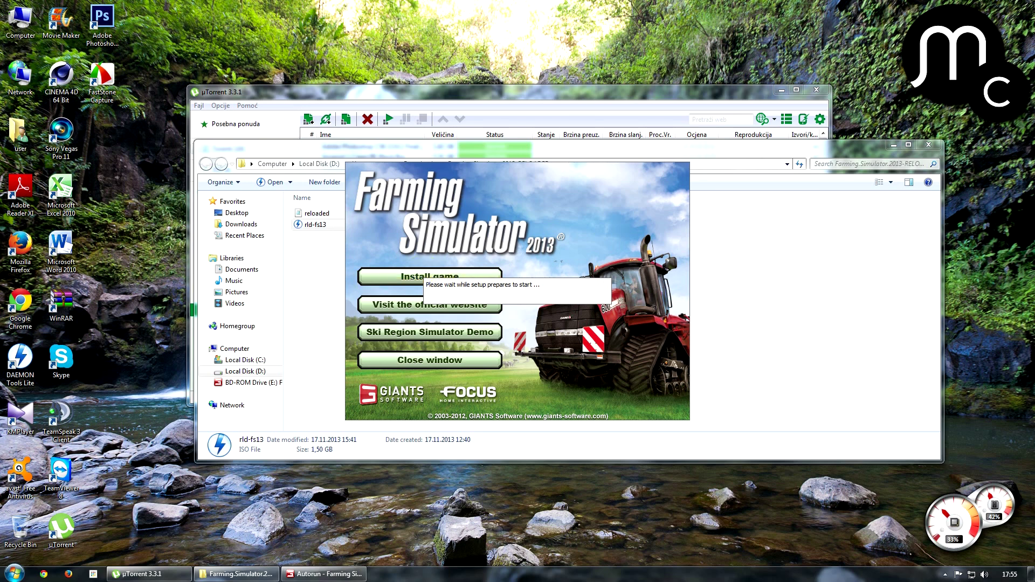
click(564, 300)
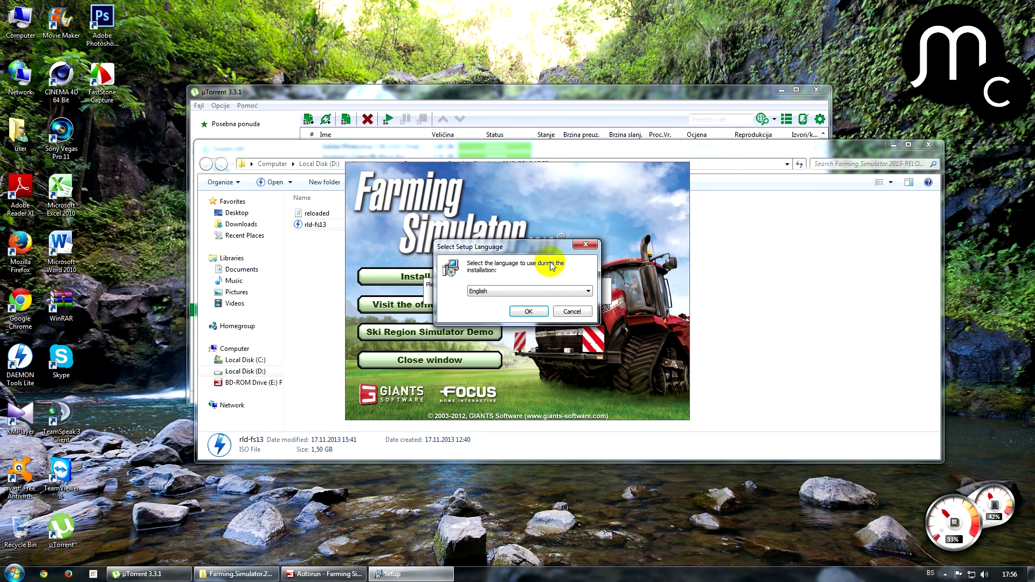
click(537, 292)
click(538, 301)
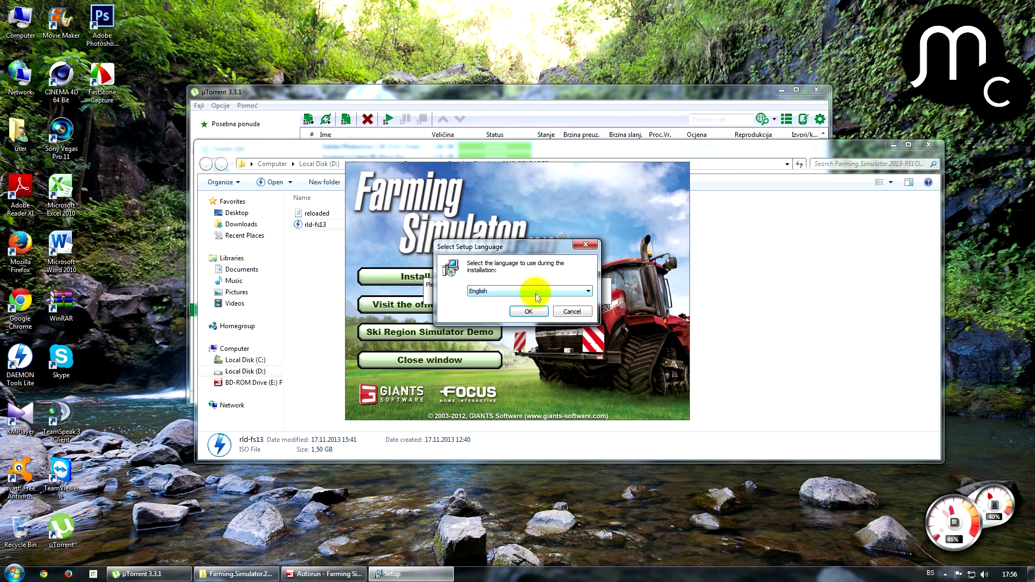
click(531, 313)
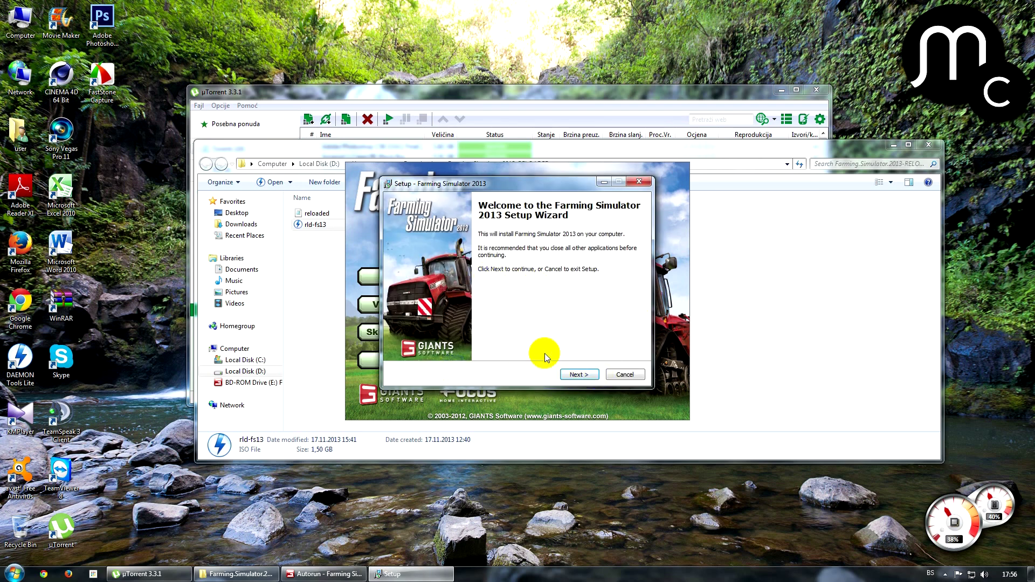
- Install Farming Simulator 2013 using the Default setup type and finish the setup wizard
click(574, 374)
click(458, 341)
click(581, 377)
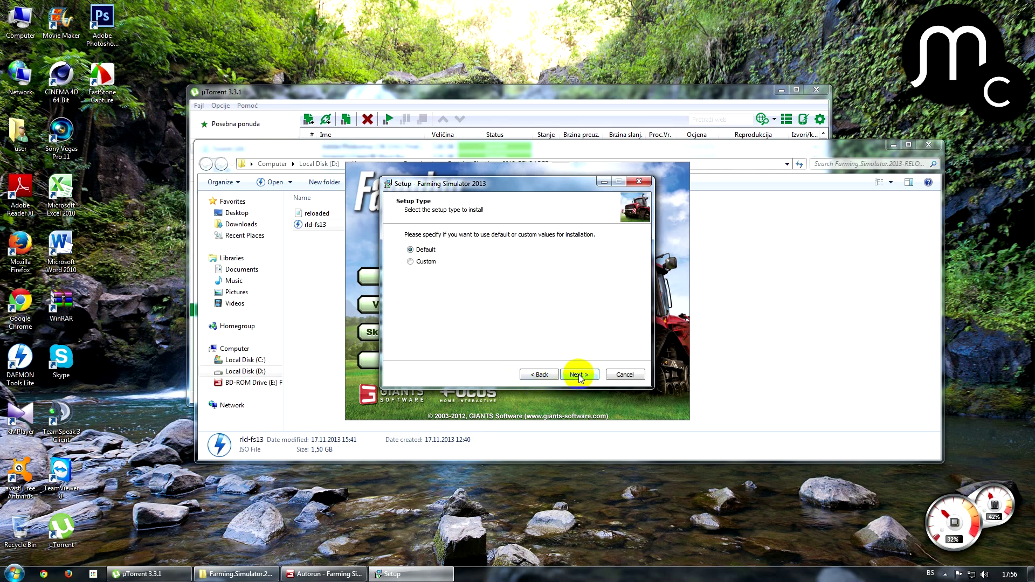
click(578, 374)
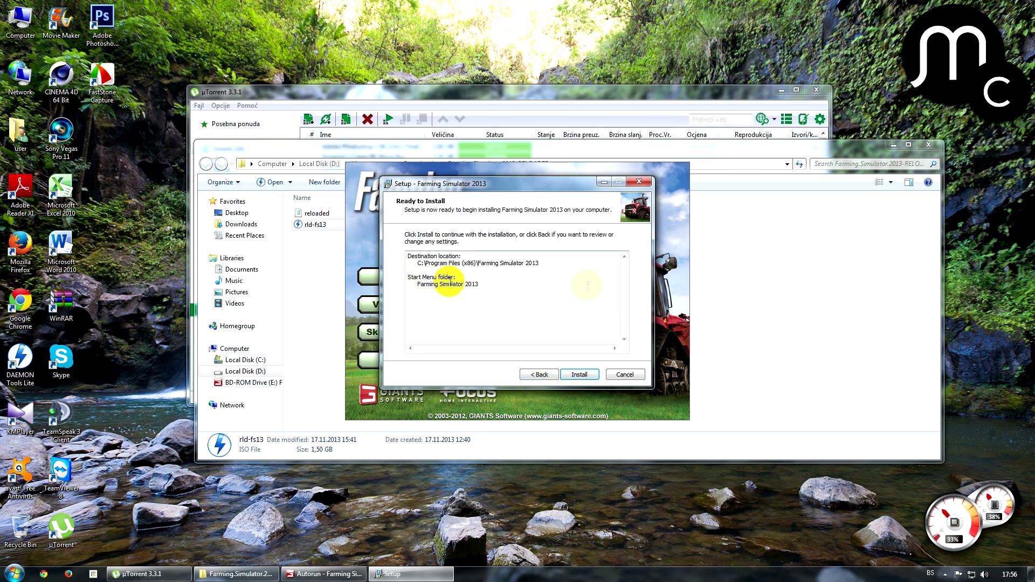
click(573, 376)
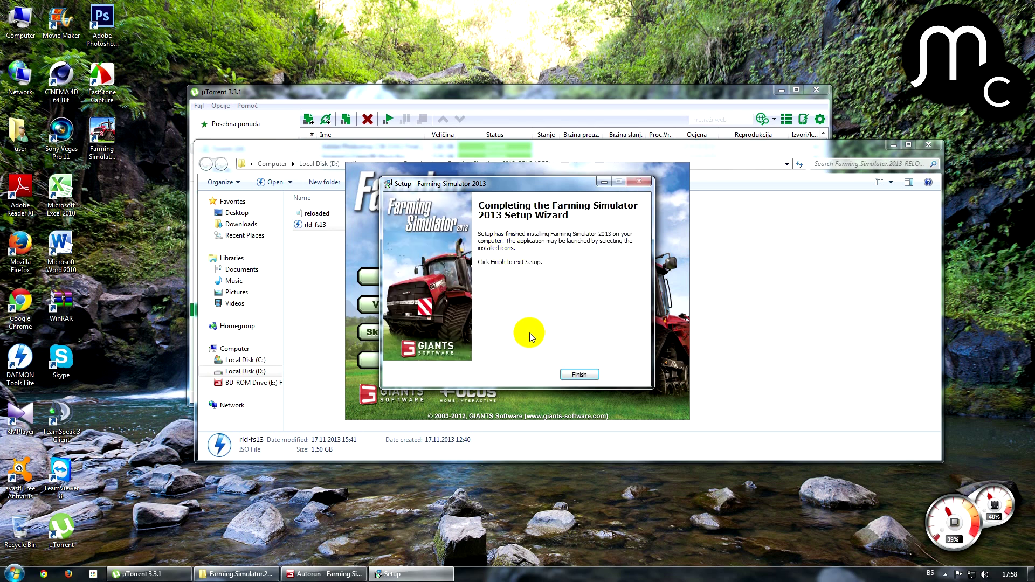
click(576, 374)
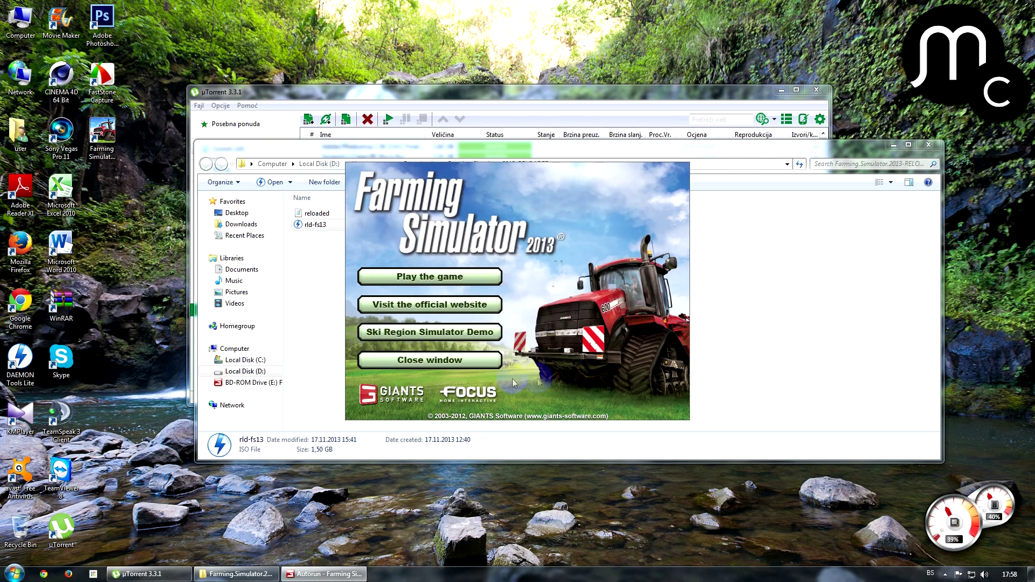
- Close the Farming Simulator launcher, the download folder and the µTorrent window
click(414, 363)
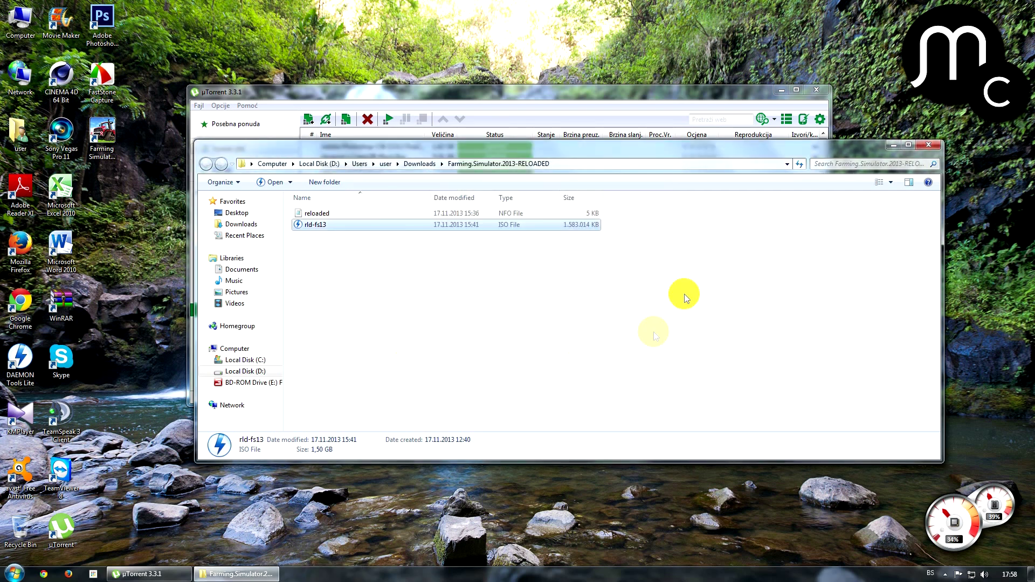
drag(800, 152, 730, 157)
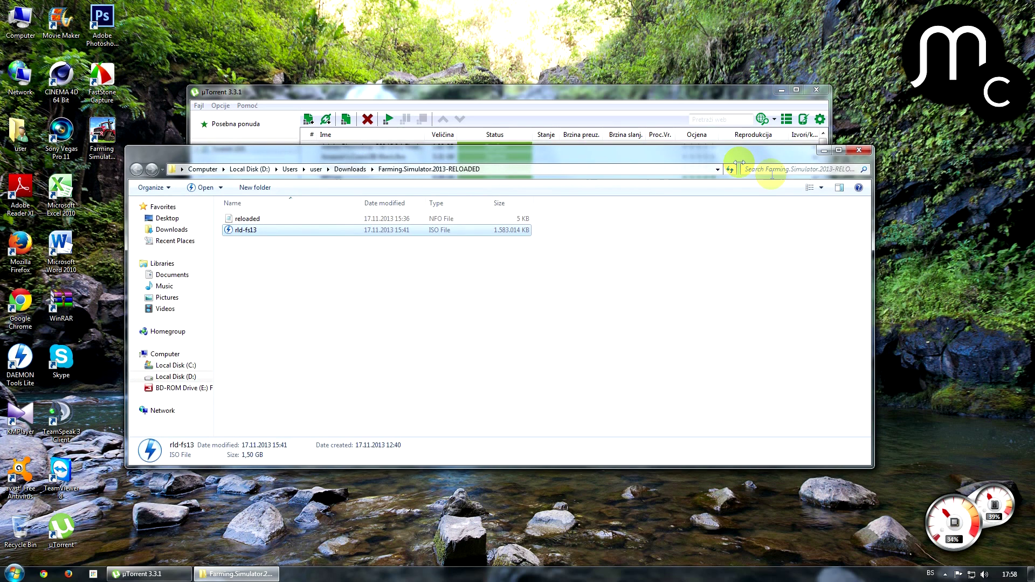
click(860, 151)
drag(743, 91, 730, 121)
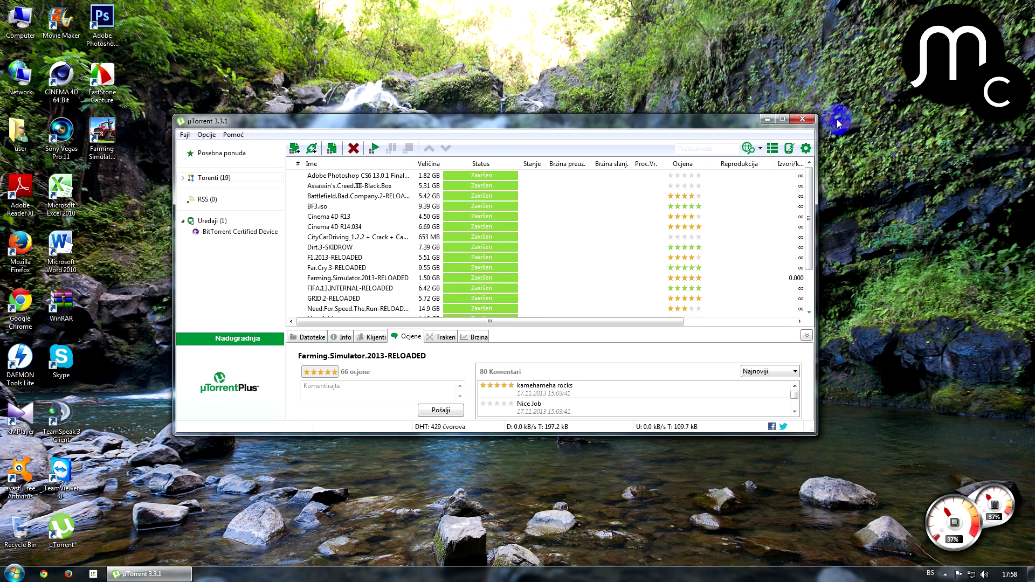
click(803, 120)
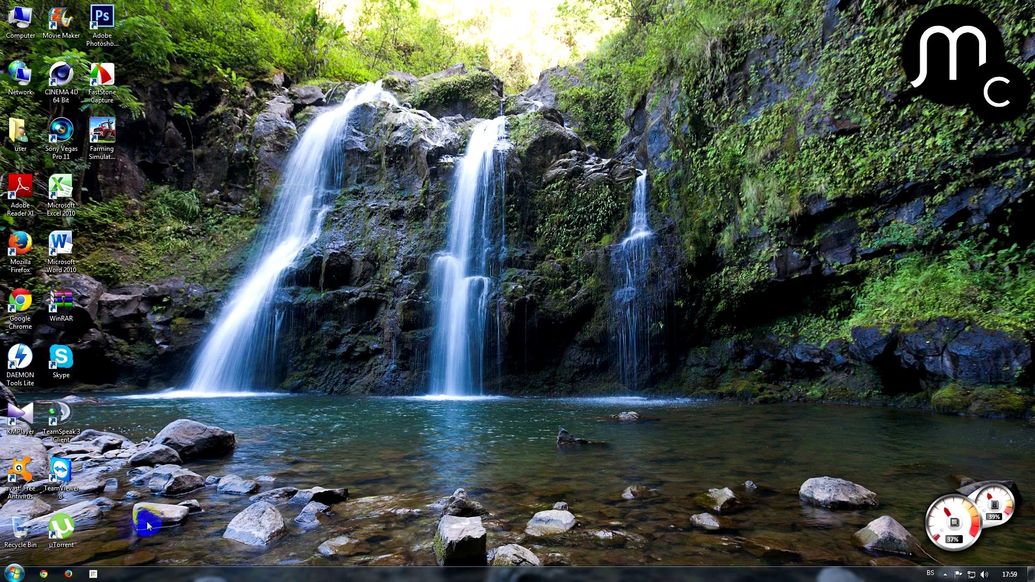
- Open the Windows Firewall advanced settings from the Control Panel and show the Inbound Rules
click(14, 573)
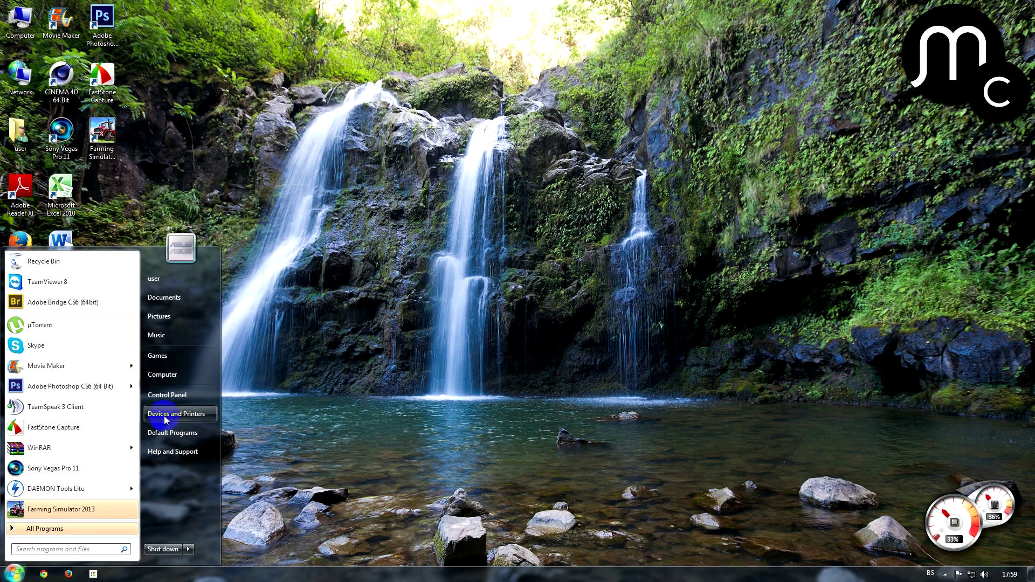
click(167, 395)
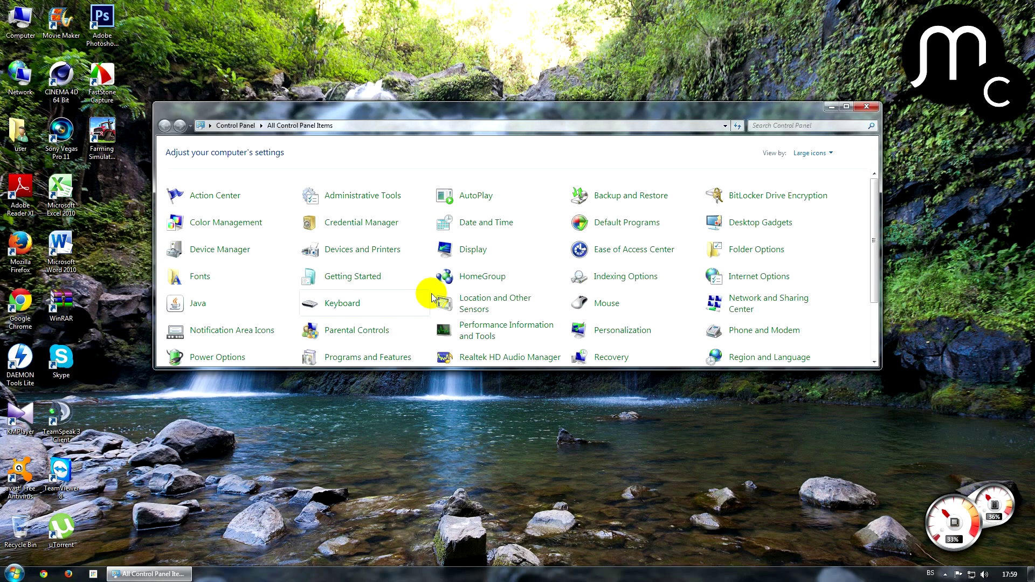
scroll(545, 280, down, 3)
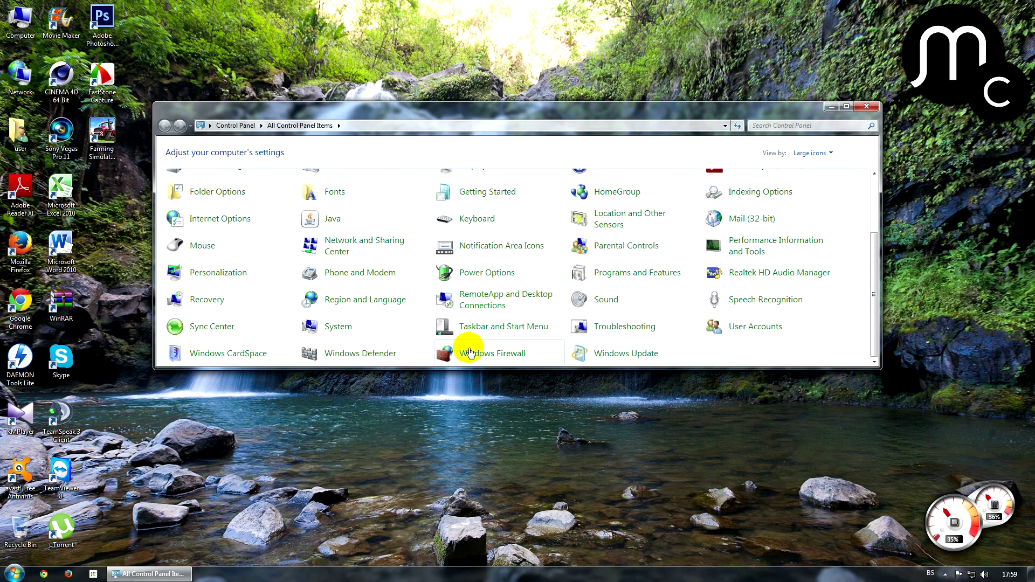
click(488, 355)
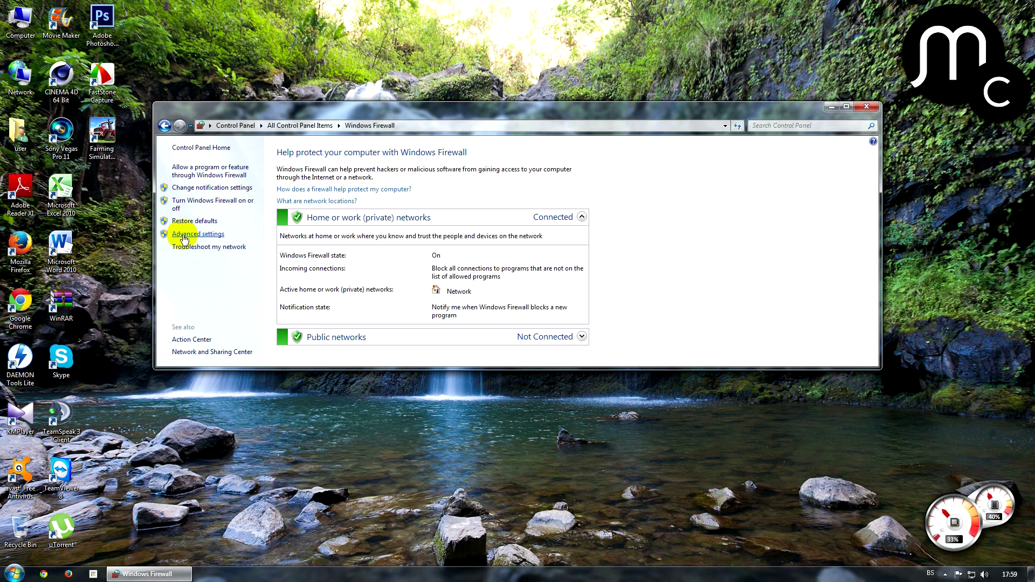
click(214, 235)
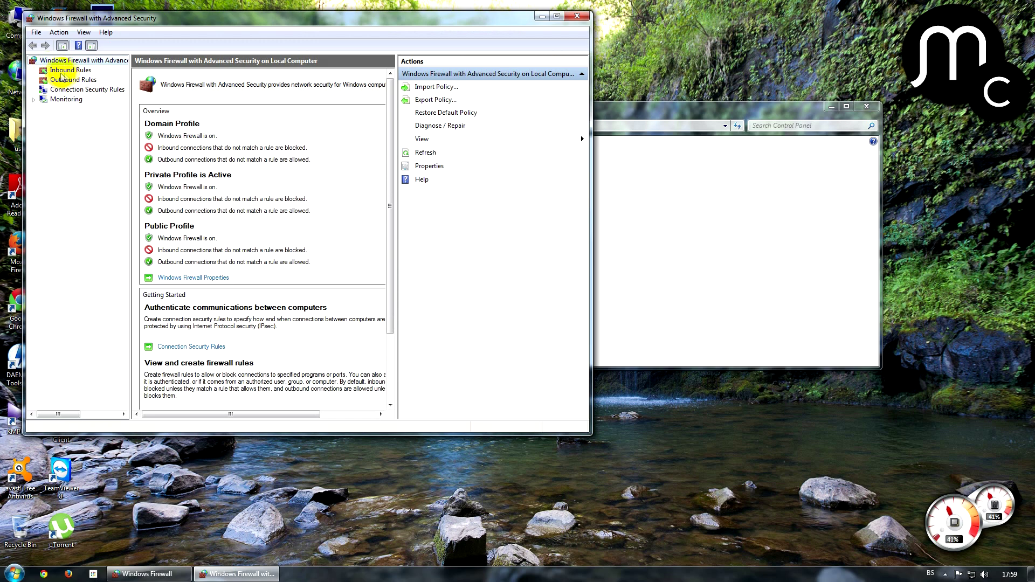
click(79, 71)
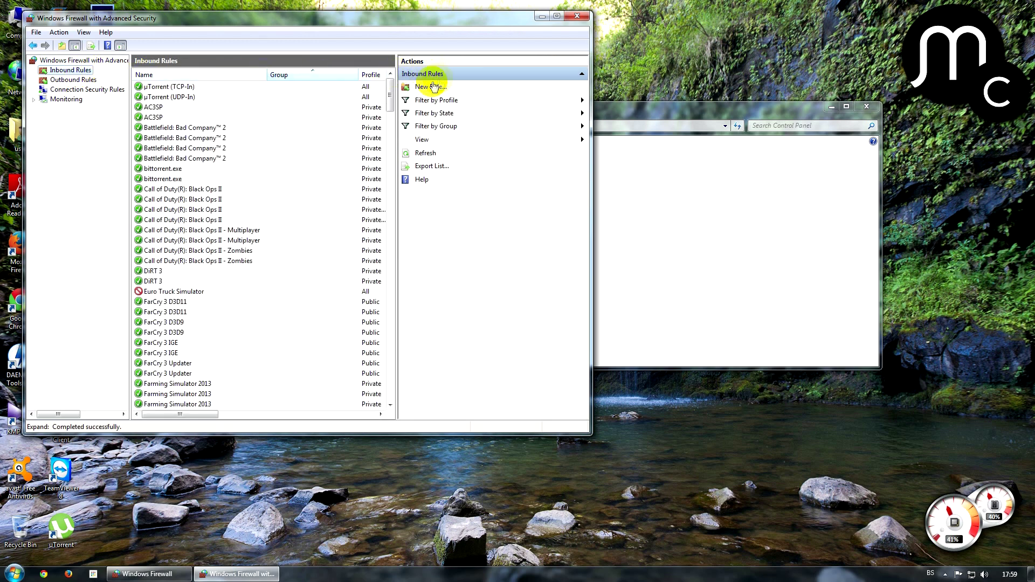
- Start a new inbound rule of type Program and set its program path to FarmingSimulator2013.exe in the Farming Simulator 2013 folder
click(428, 88)
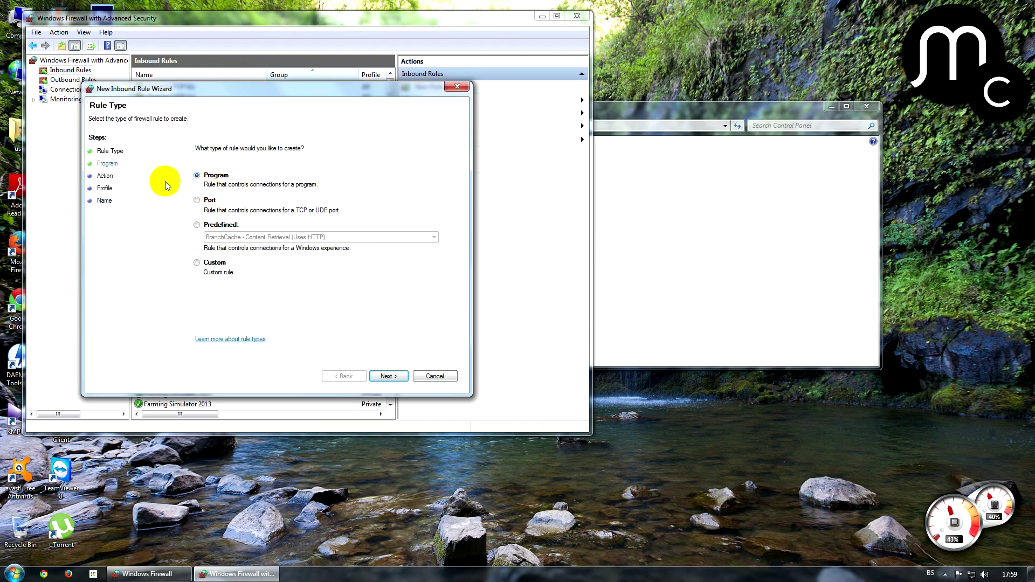
click(390, 376)
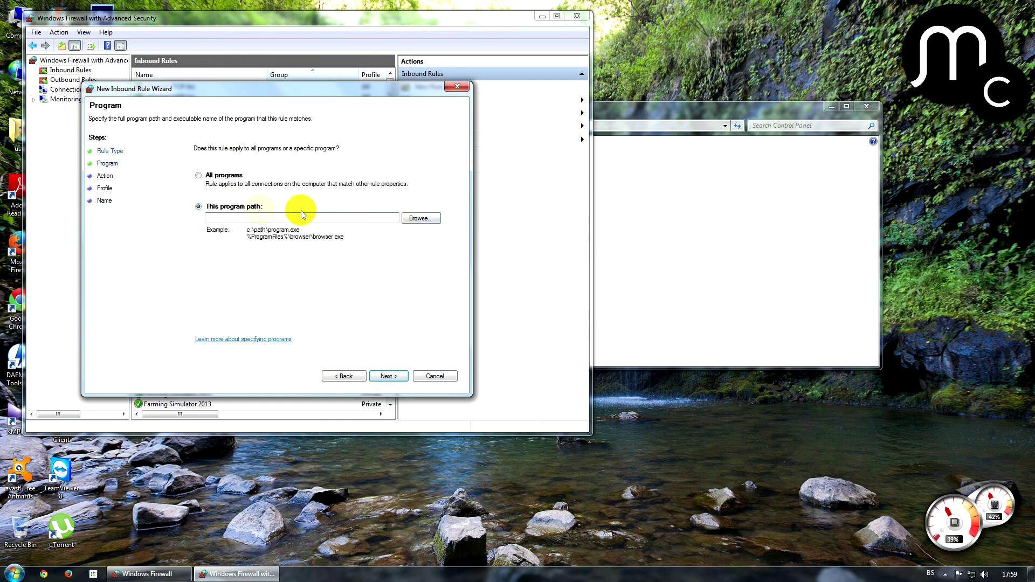
click(418, 218)
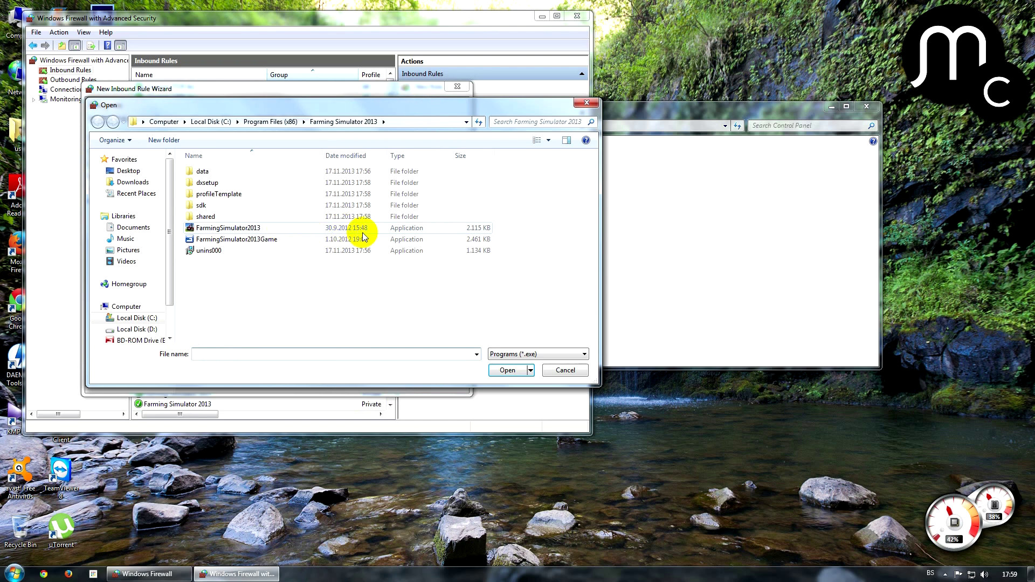
click(245, 230)
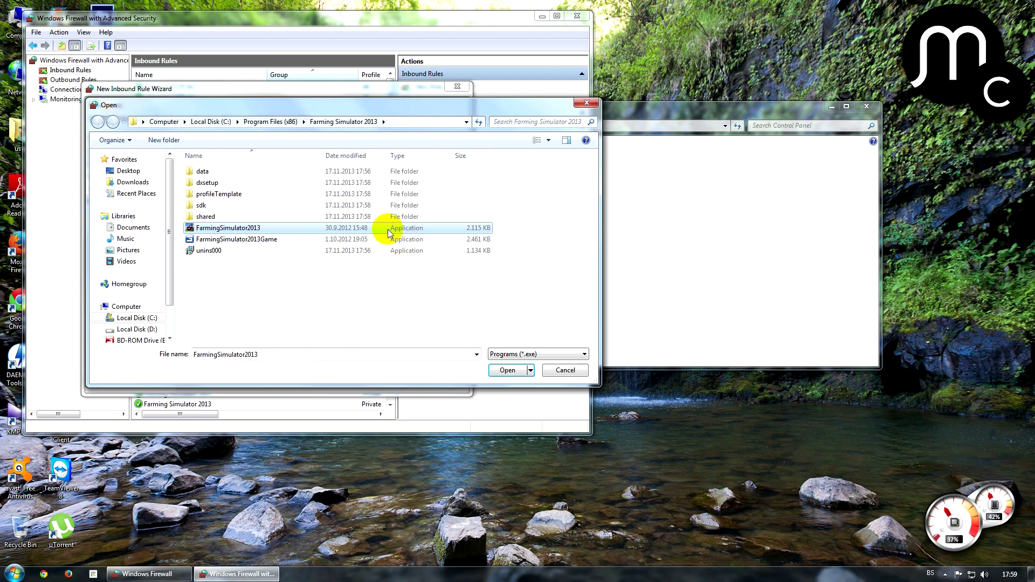
click(372, 239)
click(258, 229)
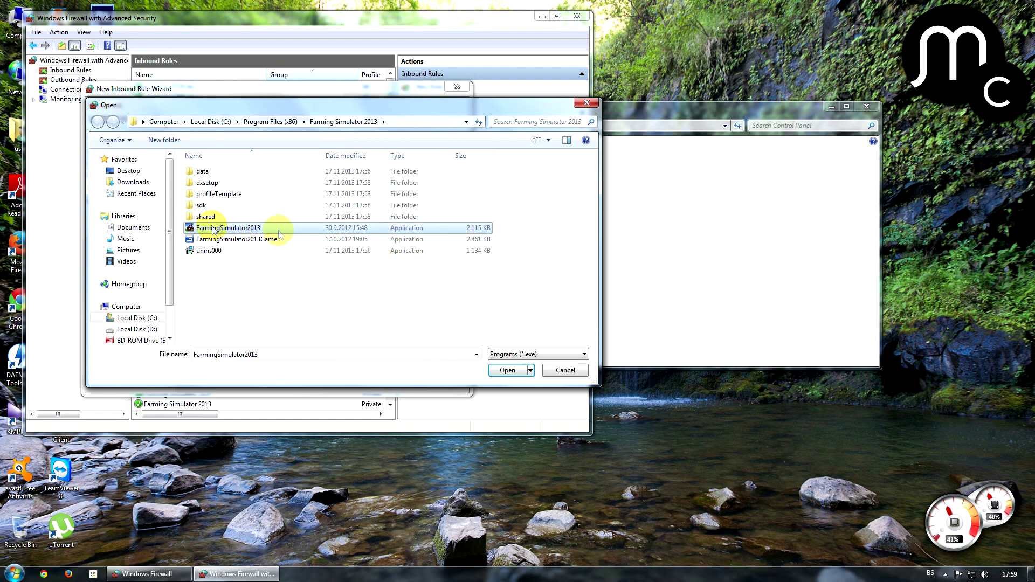
click(233, 240)
click(232, 231)
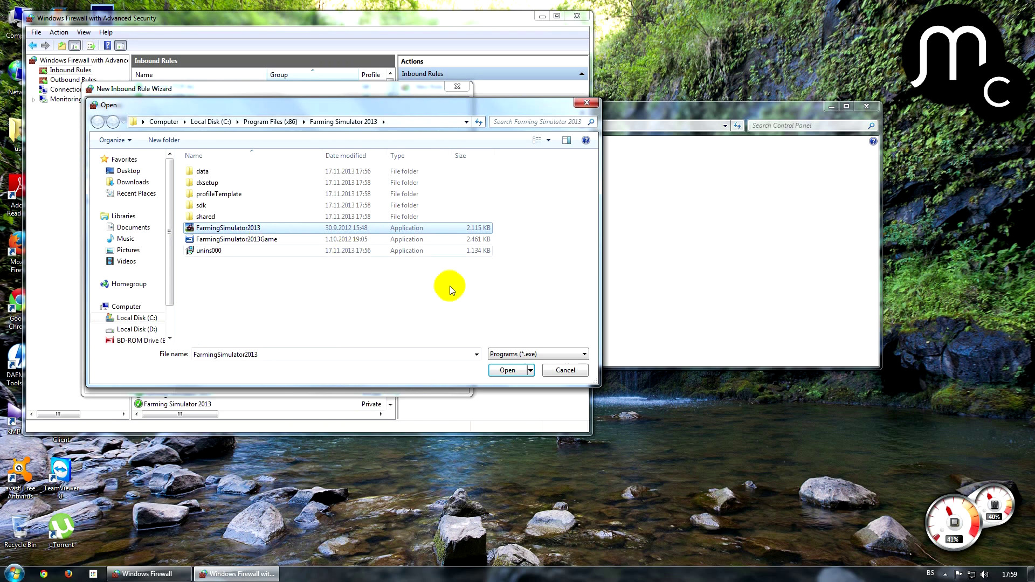
click(507, 370)
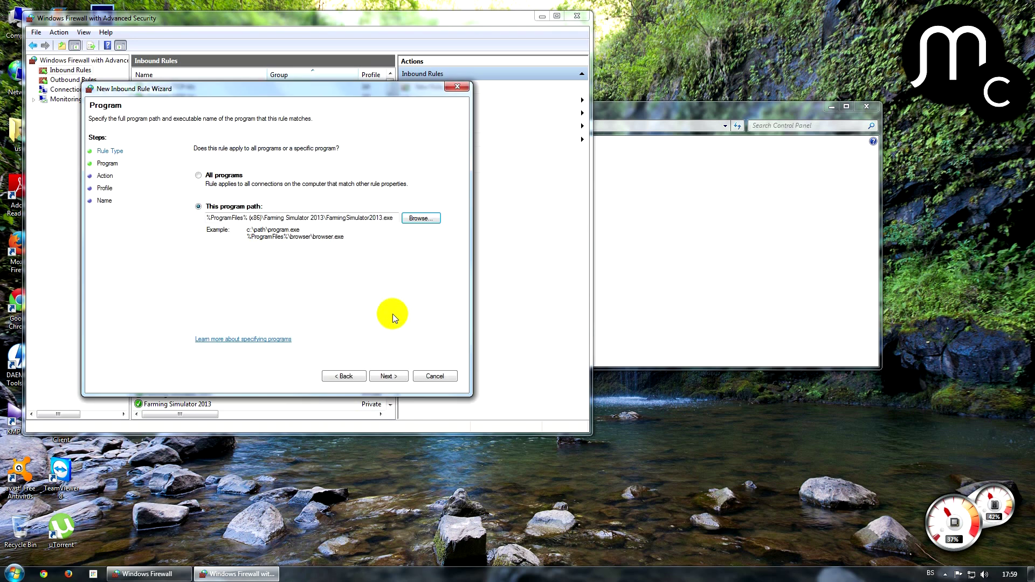
- Set the rule to block the connection for the Domain, Private and Public profiles, and finish it with the name Simulator
click(380, 377)
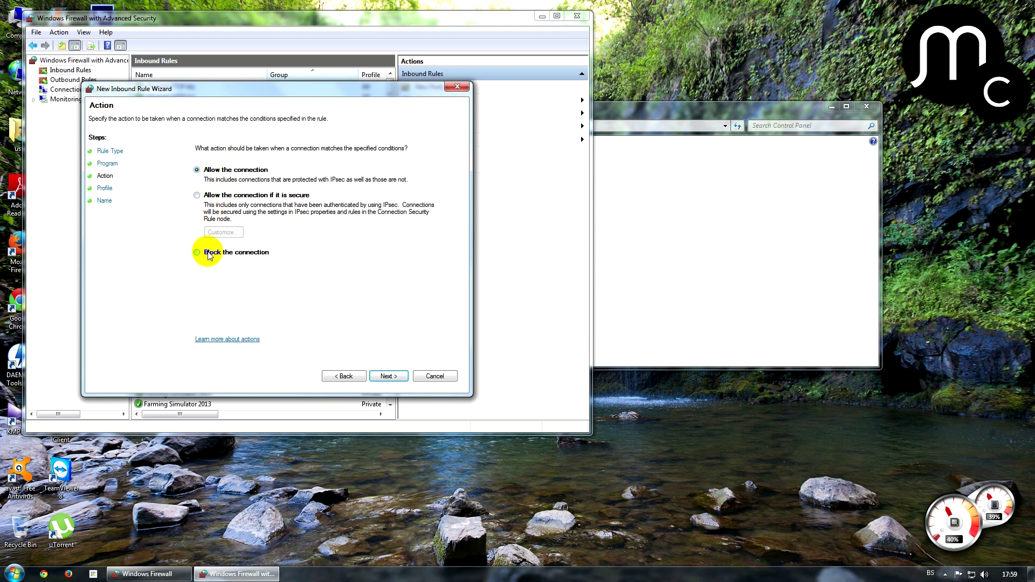
click(197, 253)
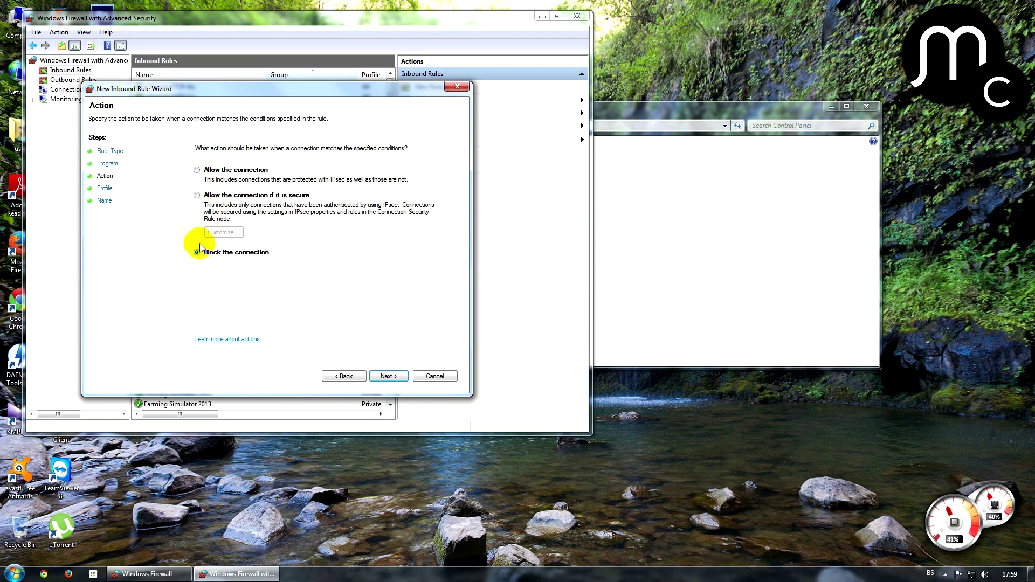
click(380, 376)
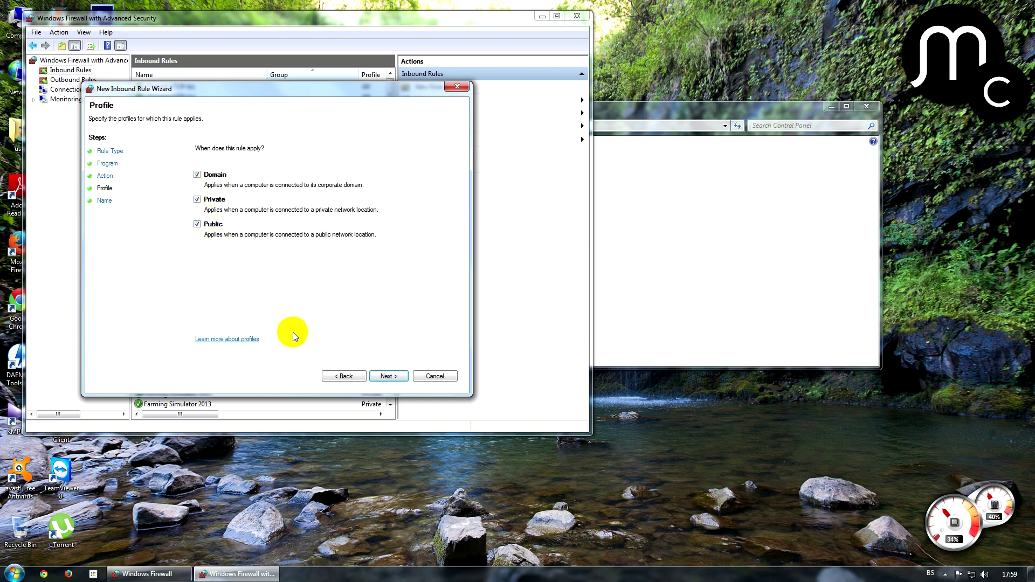
click(389, 376)
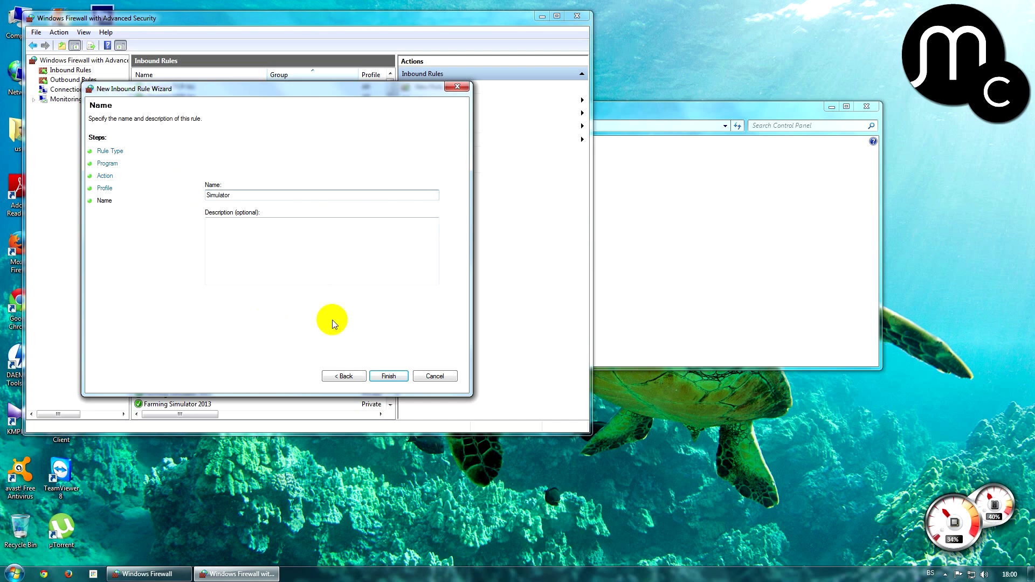
click(389, 376)
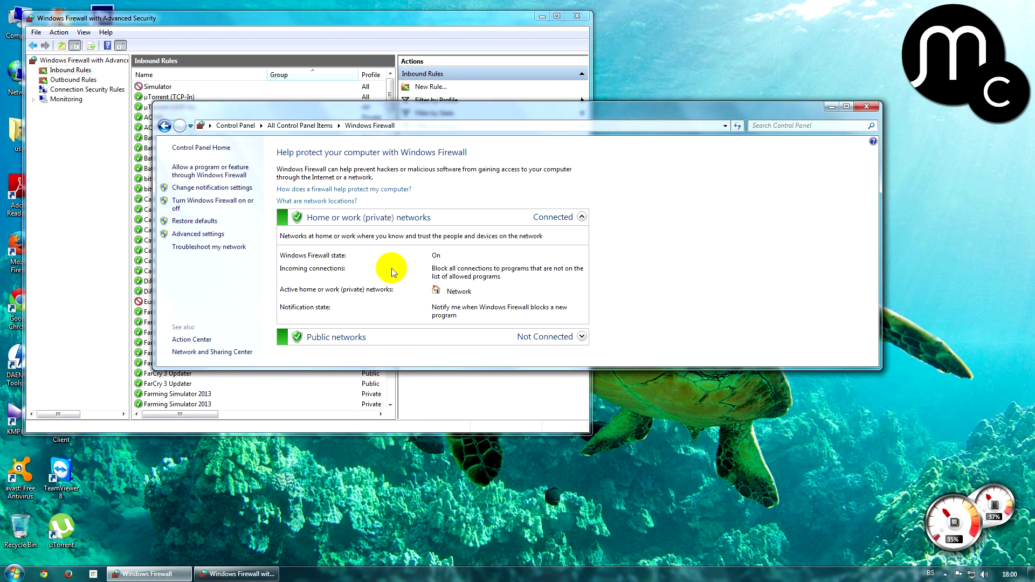
- Start a second inbound Program rule and set its program path to FarmingSimulator2013Game in the Farming Simulator 2013 folder
drag(300, 114, 303, 135)
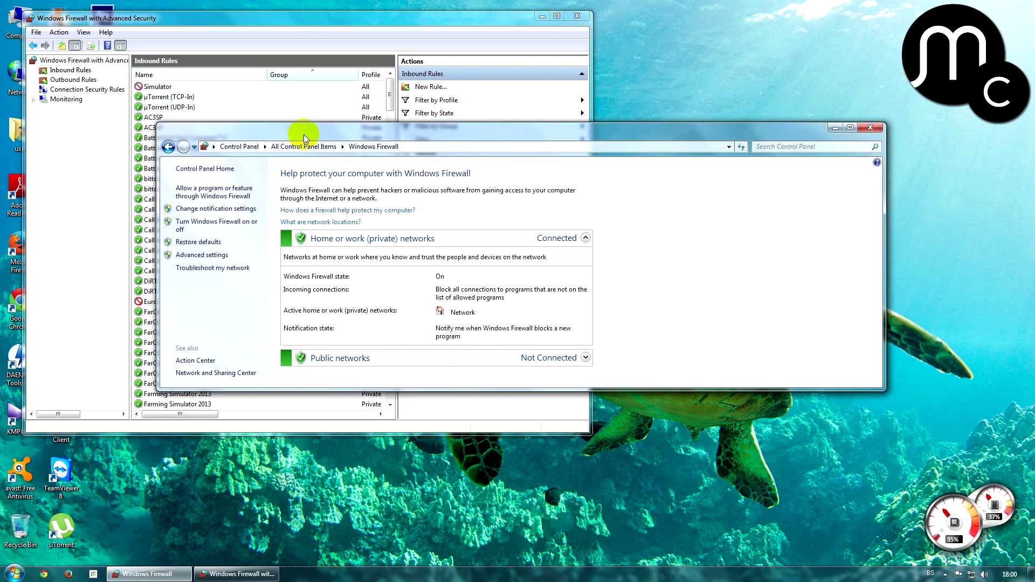
click(246, 19)
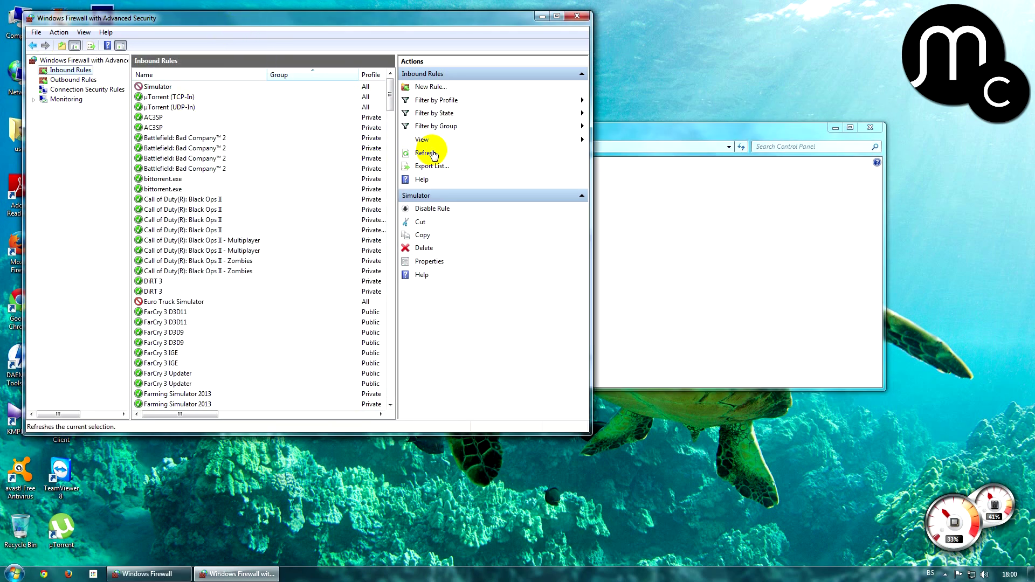
click(430, 88)
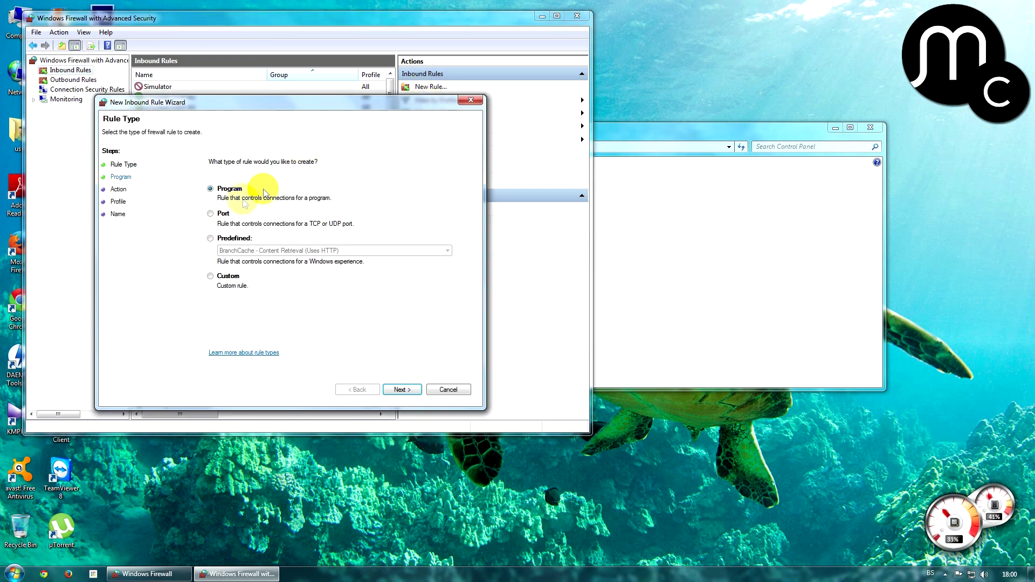
click(399, 389)
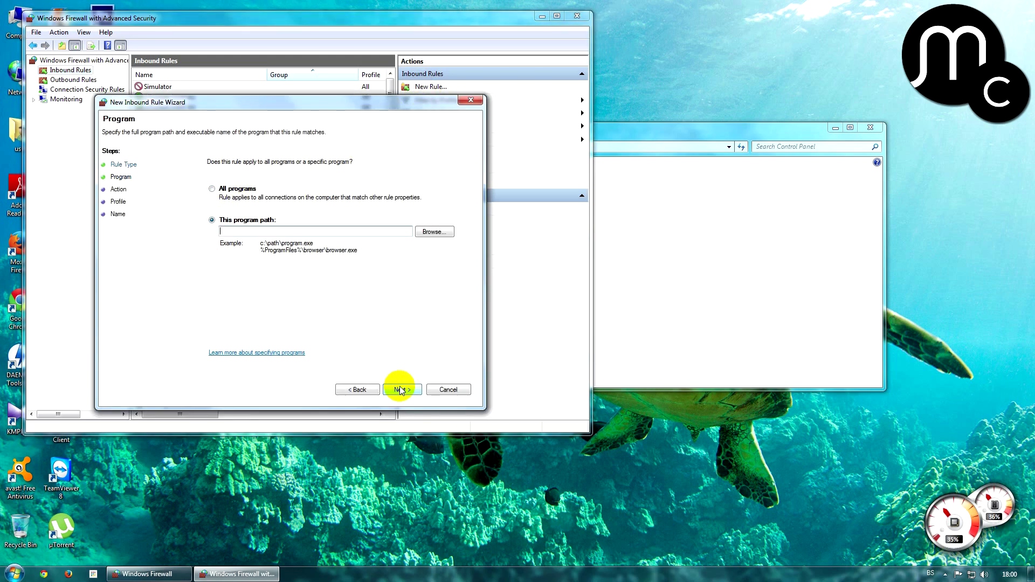
click(426, 232)
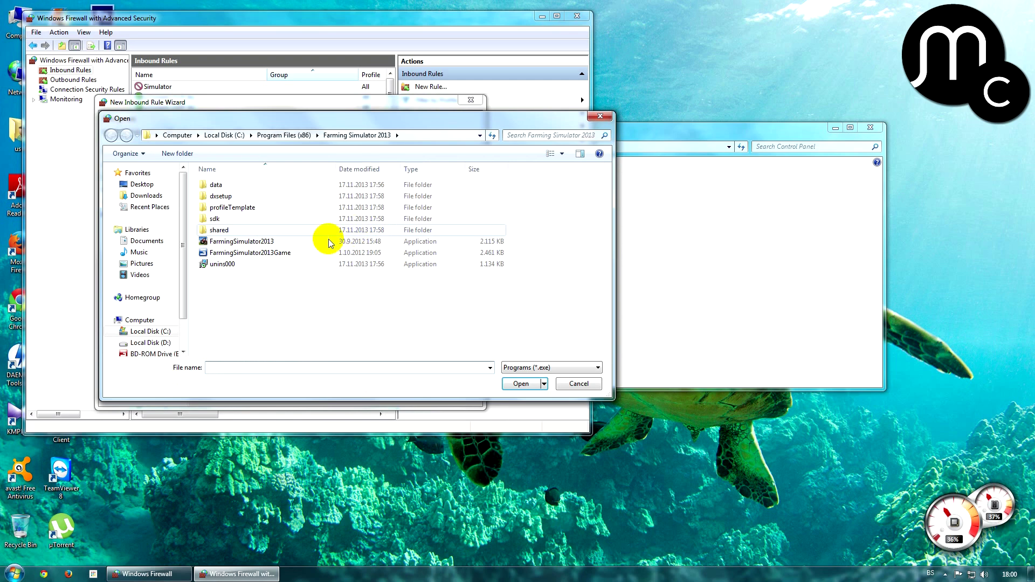
click(321, 251)
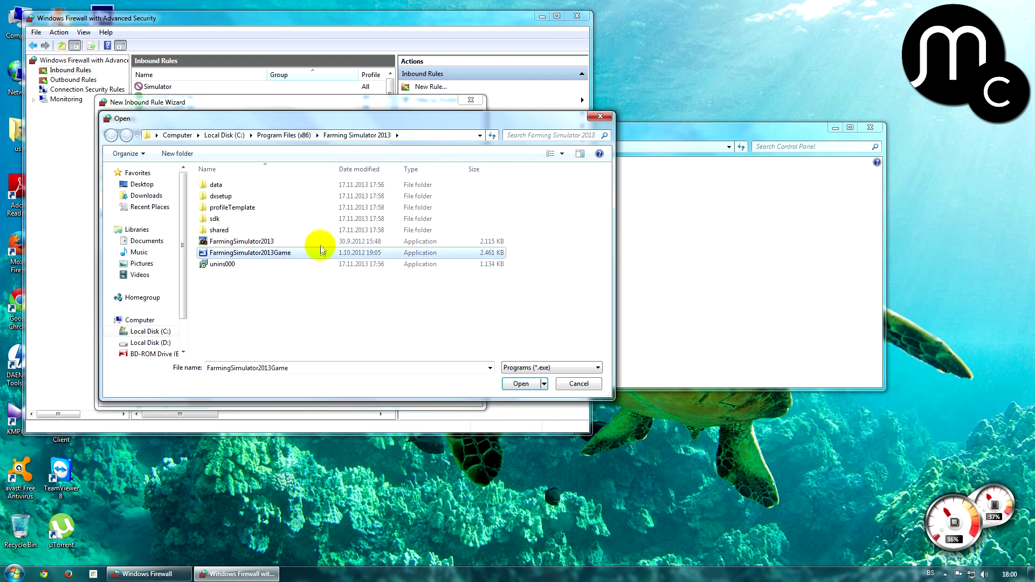
click(243, 254)
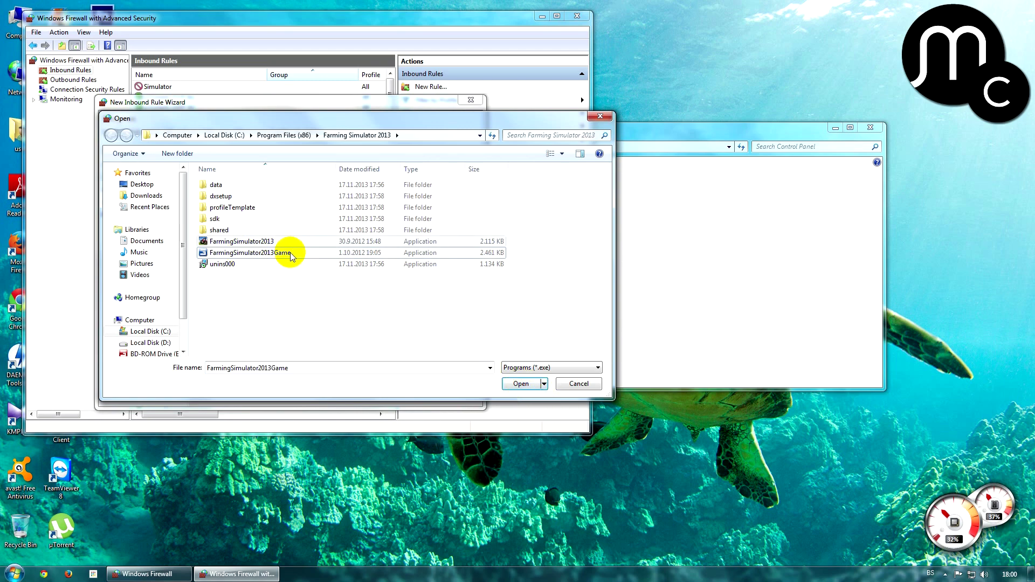
click(513, 385)
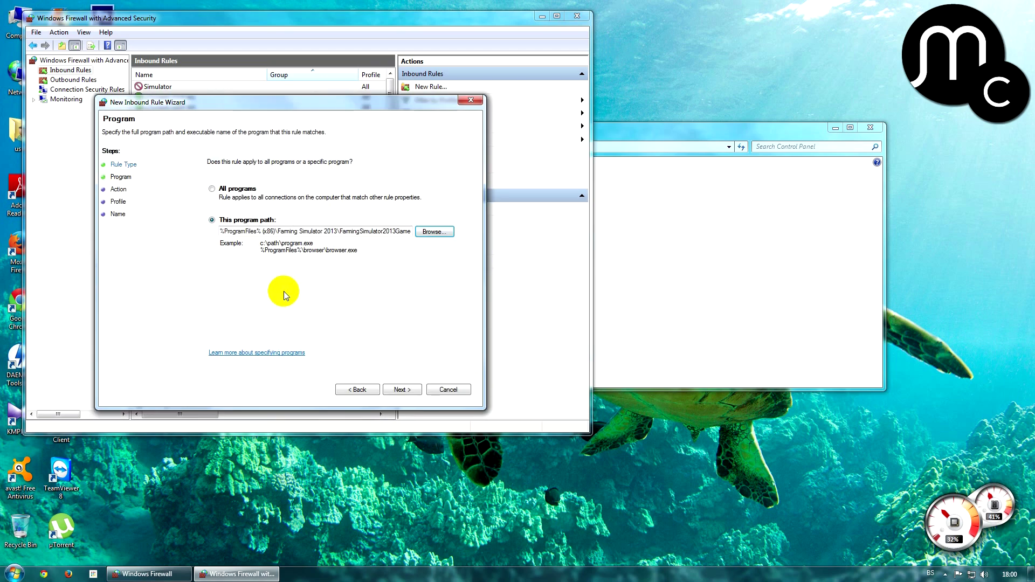
- Block the connection for all three profiles in the second rule and finish it with the name Simulator2
click(400, 390)
click(219, 270)
click(405, 390)
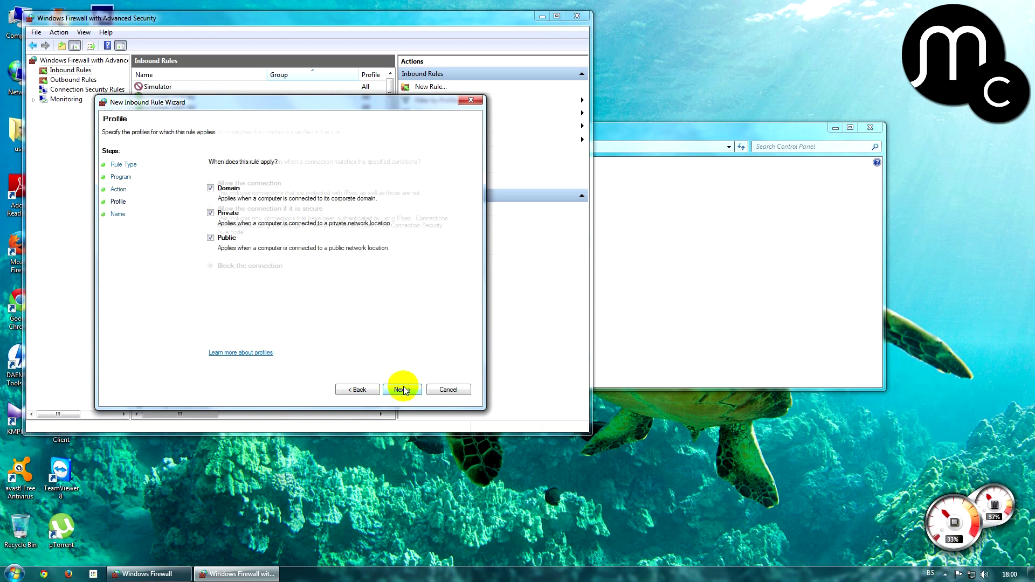
click(400, 390)
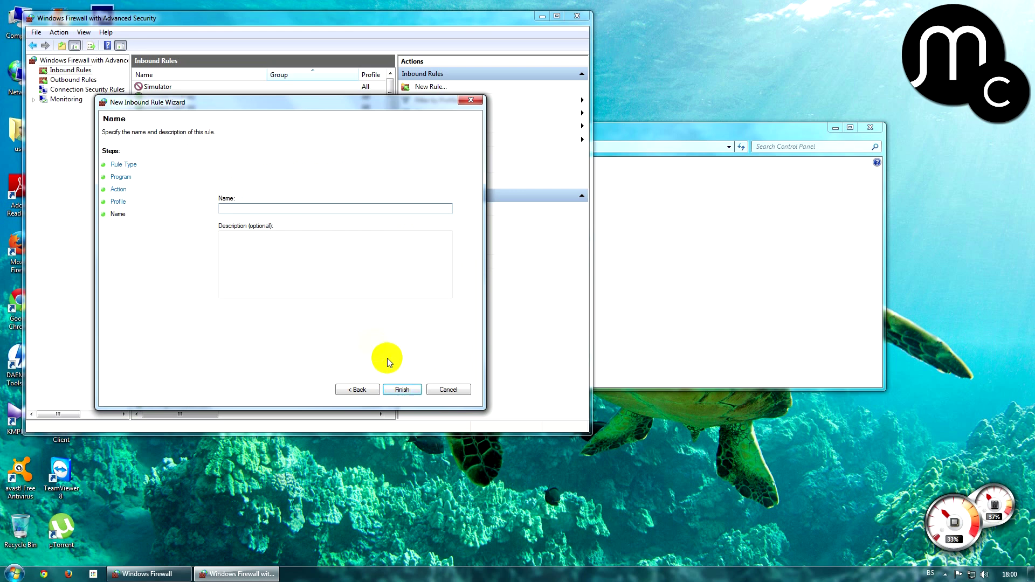
text(Simulator2)
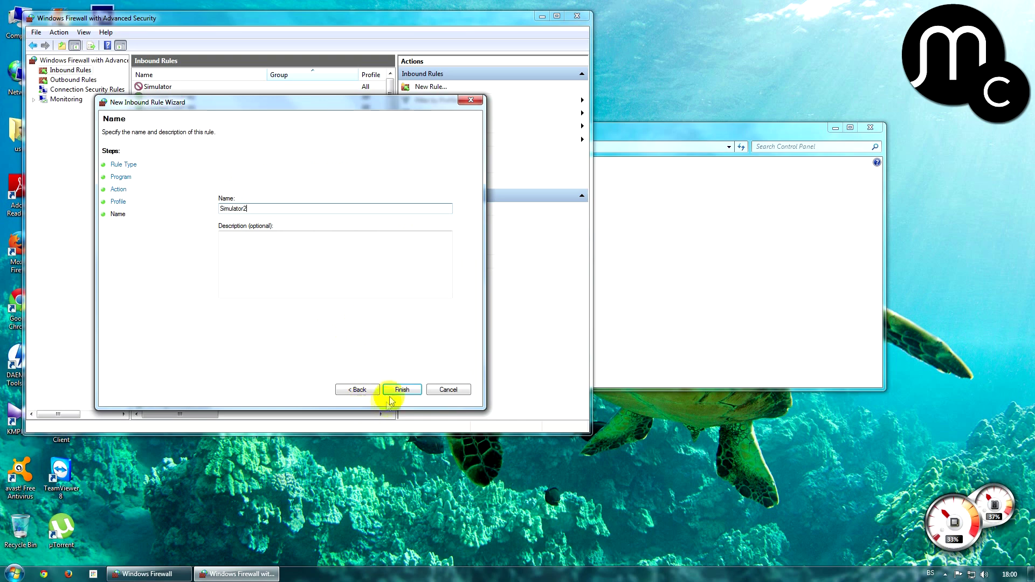
click(402, 389)
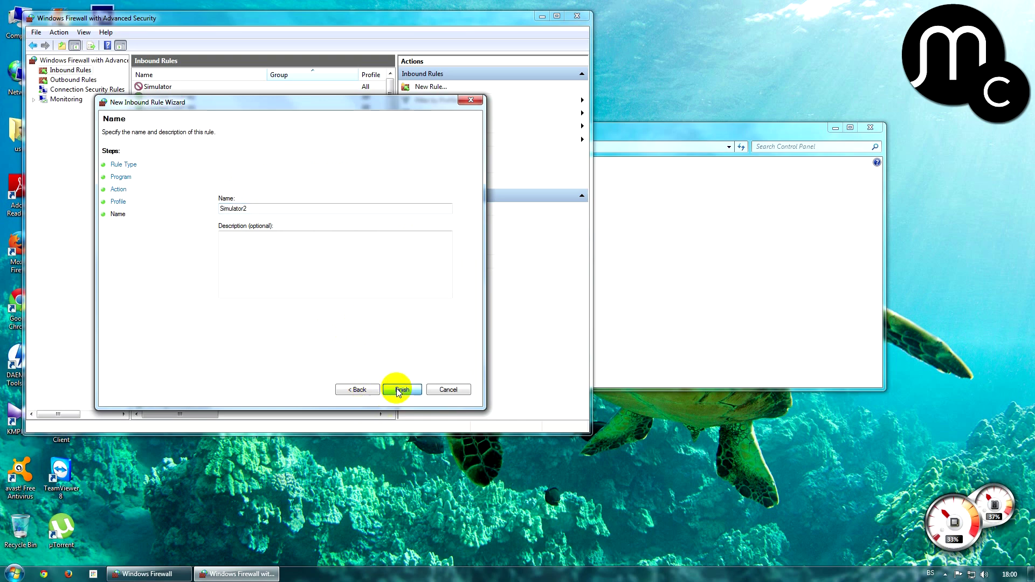
- Close the Control Panel firewall window and the Windows Firewall with Advanced Security window
drag(671, 129, 673, 135)
click(869, 129)
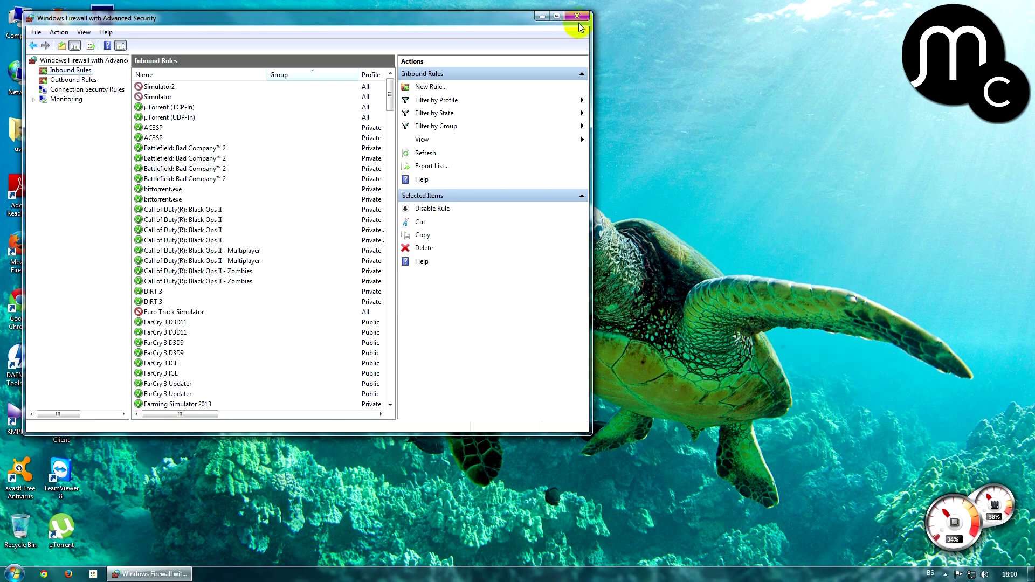
click(576, 17)
- Launch Farming Simulator 2013 from the desktop and reposition its Product Key dialog
drag(103, 132, 127, 141)
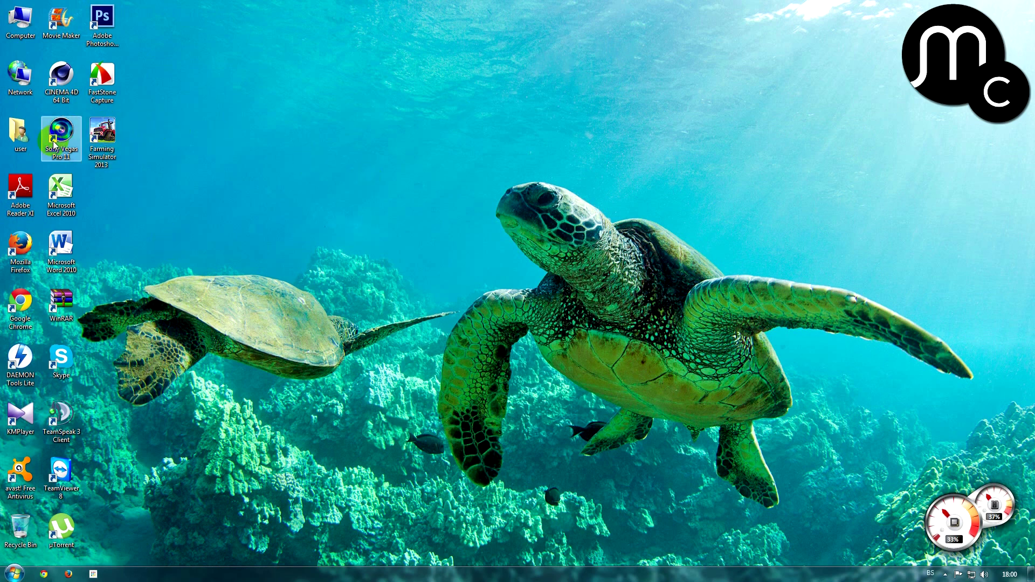
click(108, 135)
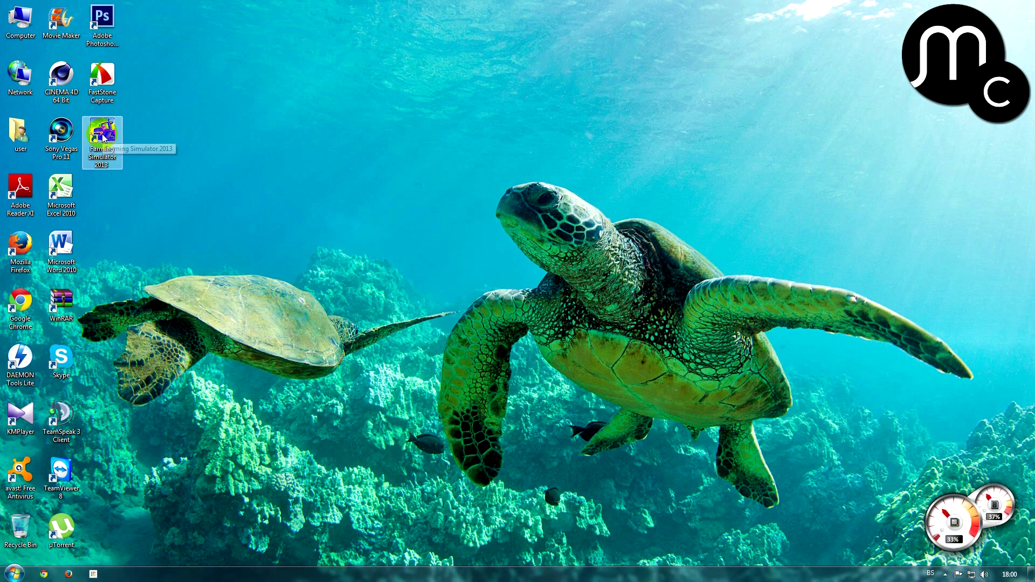
click(222, 164)
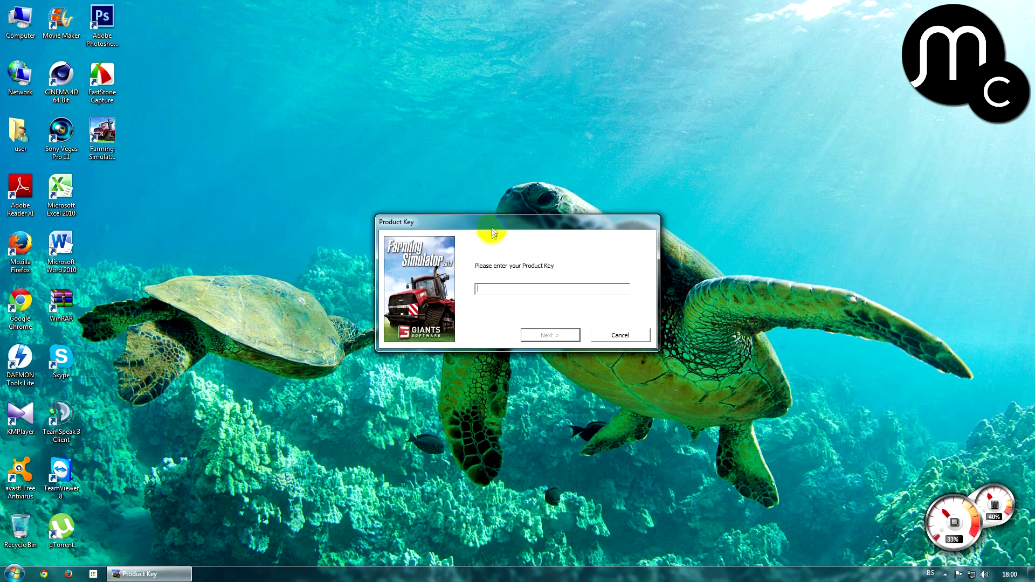
drag(492, 231, 455, 222)
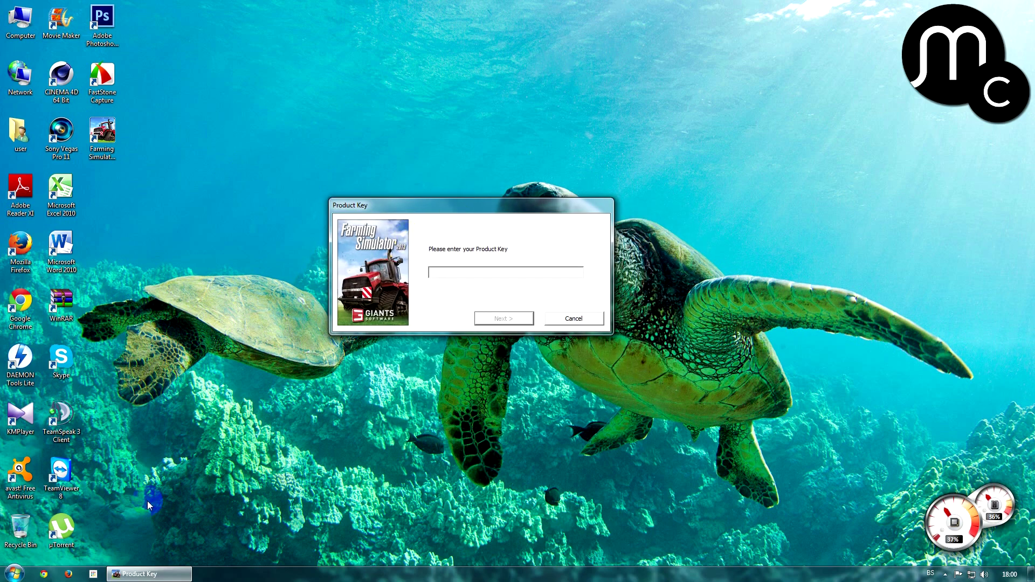
- Cancel the Product Key dialog, inspect the Farming.Simulator.2013-RELOADED download folder through µTorrent, and close both windows
double_click(61, 525)
drag(474, 122, 594, 83)
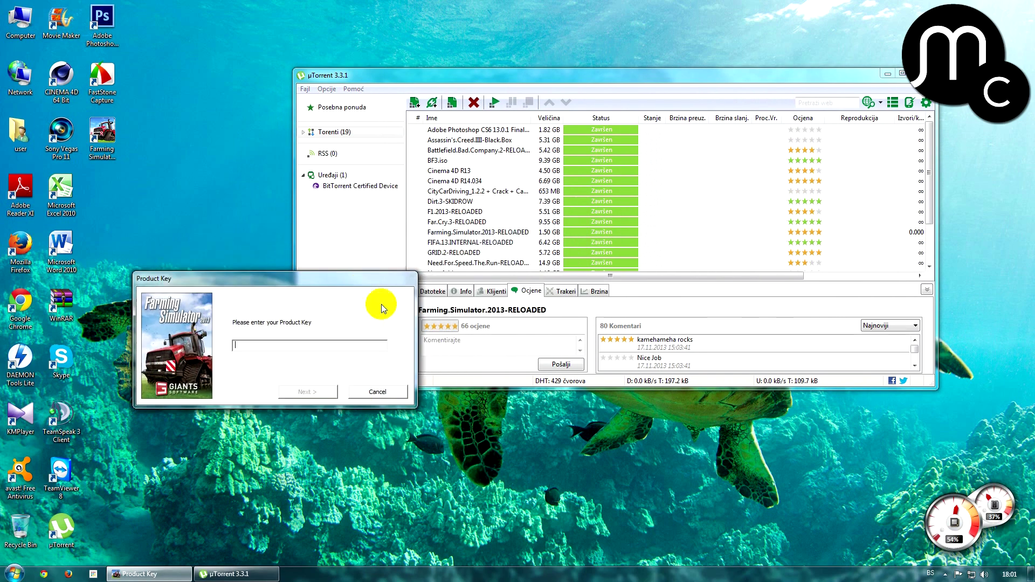
click(375, 393)
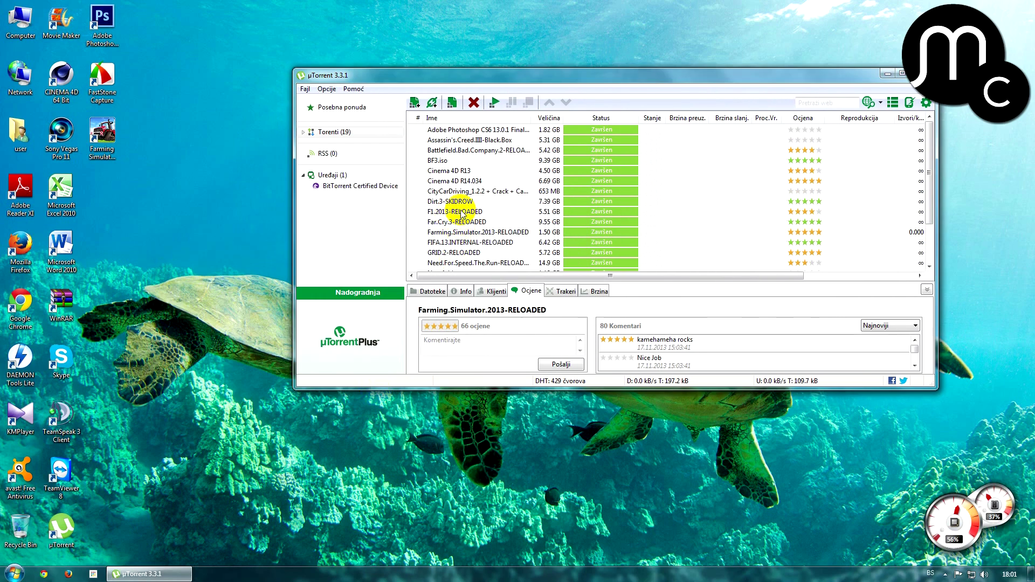
double_click(467, 233)
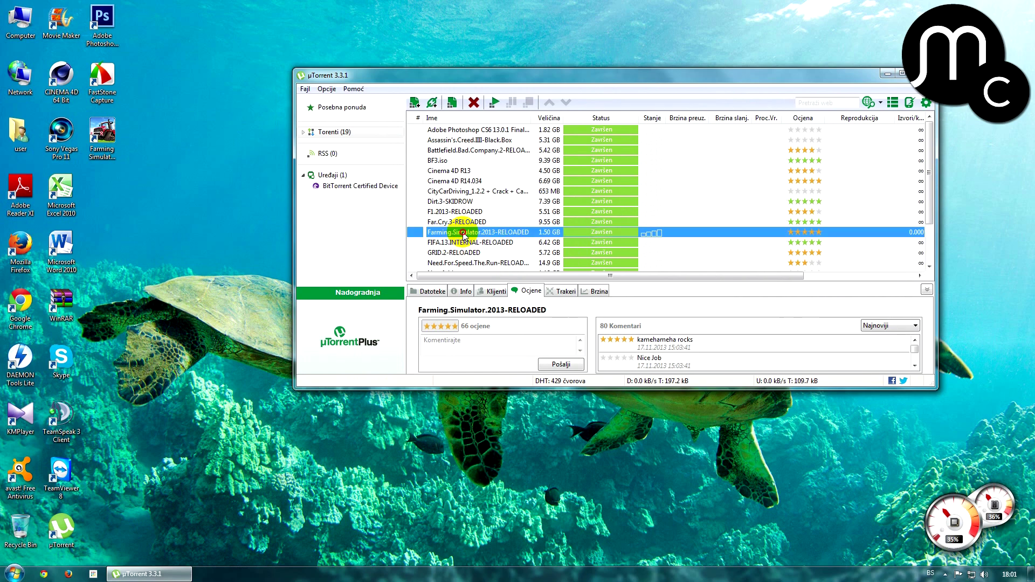
click(568, 261)
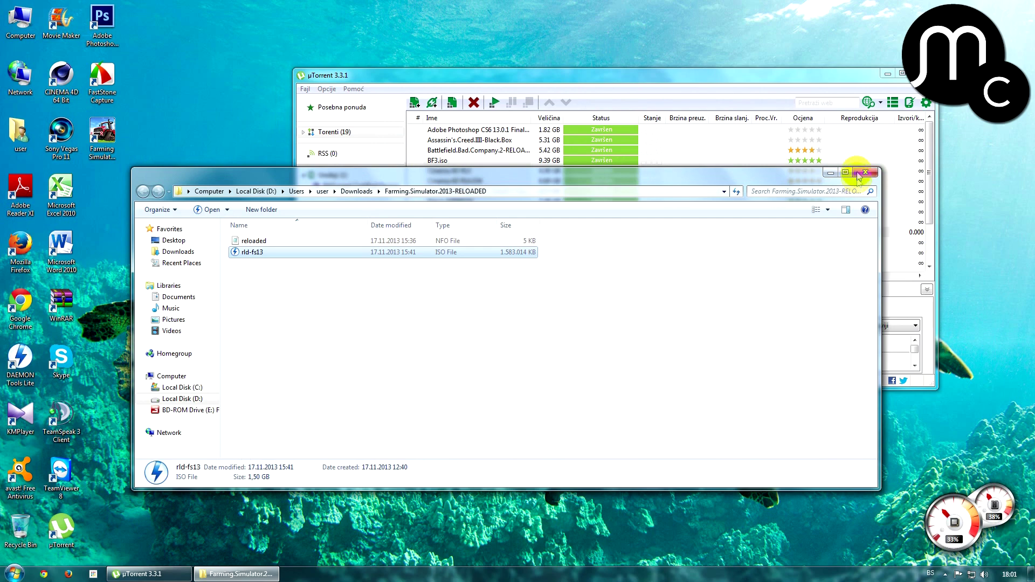
click(865, 172)
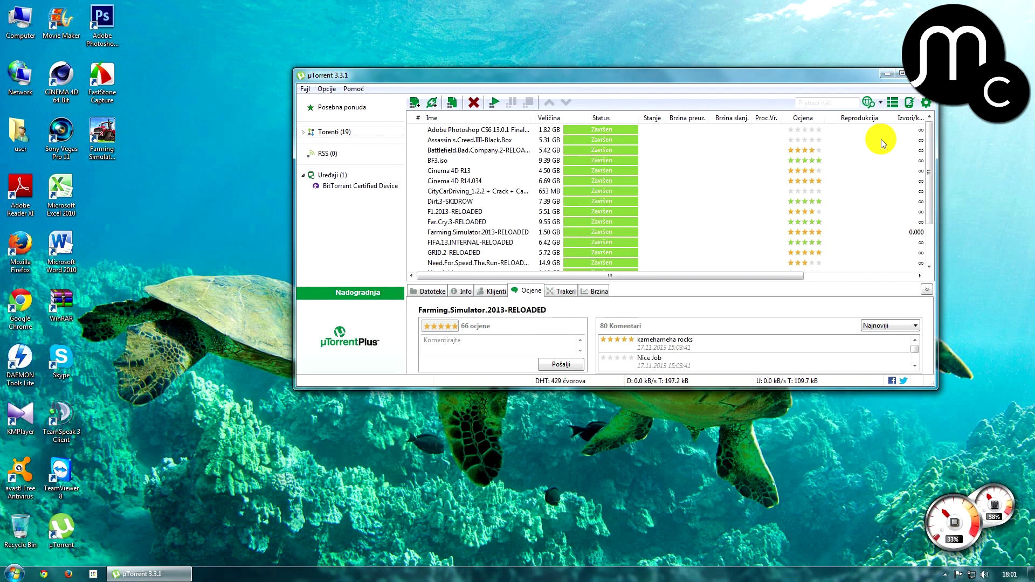
click(917, 74)
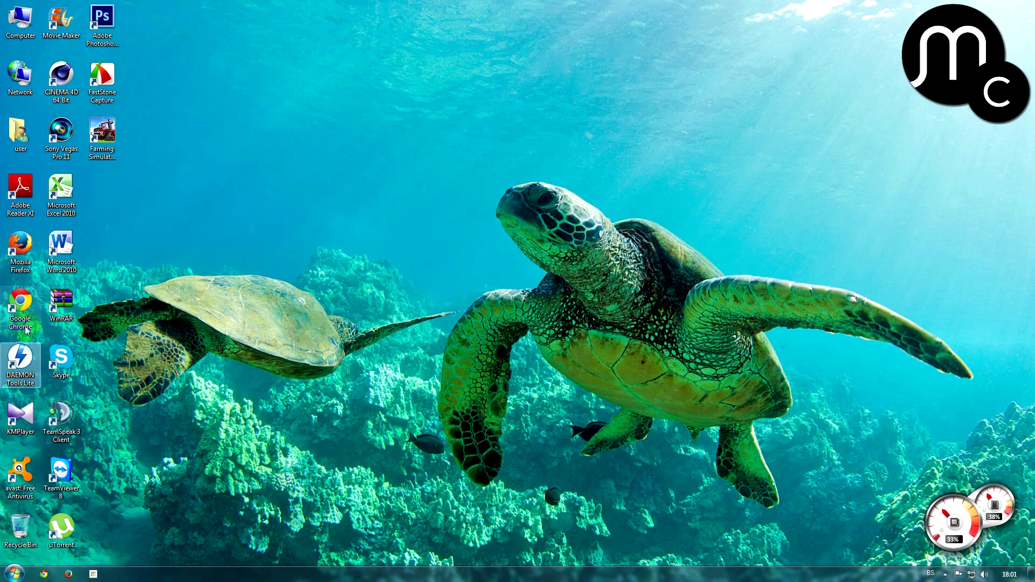
- Search Google in Chrome for "farming simulator 2013 key" and copy the product key from the Patch 1.4 CD key result
drag(20, 305, 376, 319)
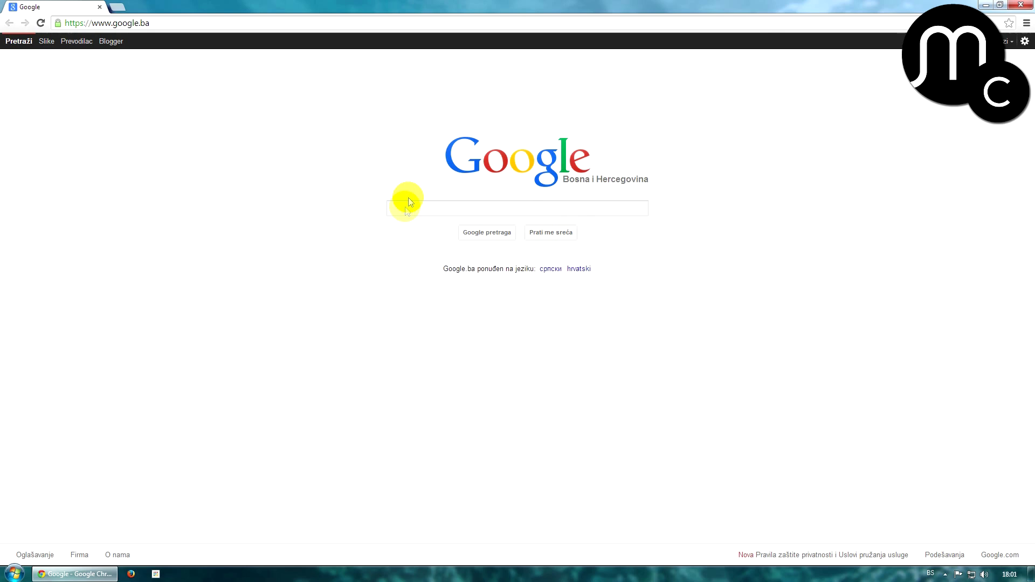
text(farm)
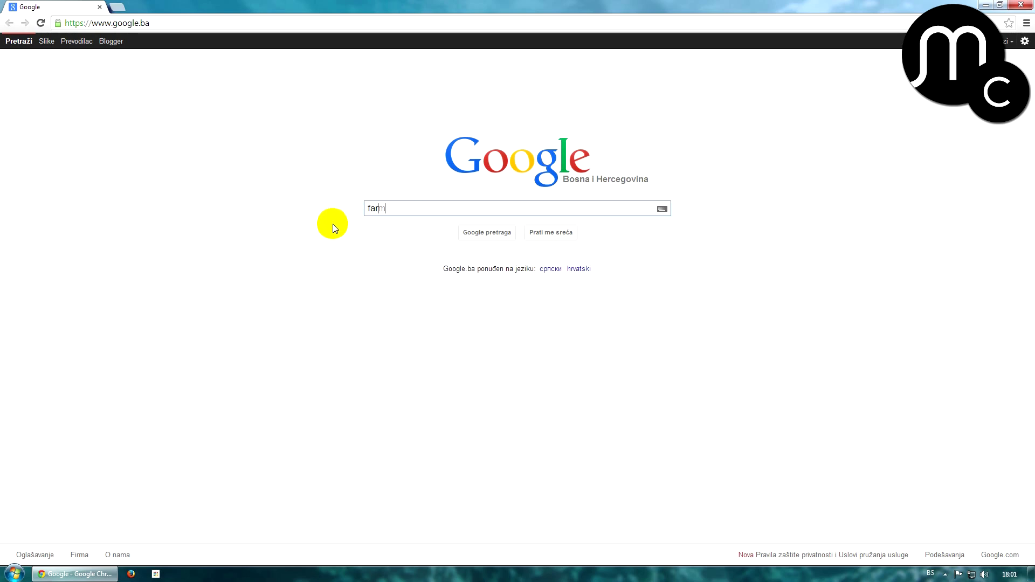
text(ing si)
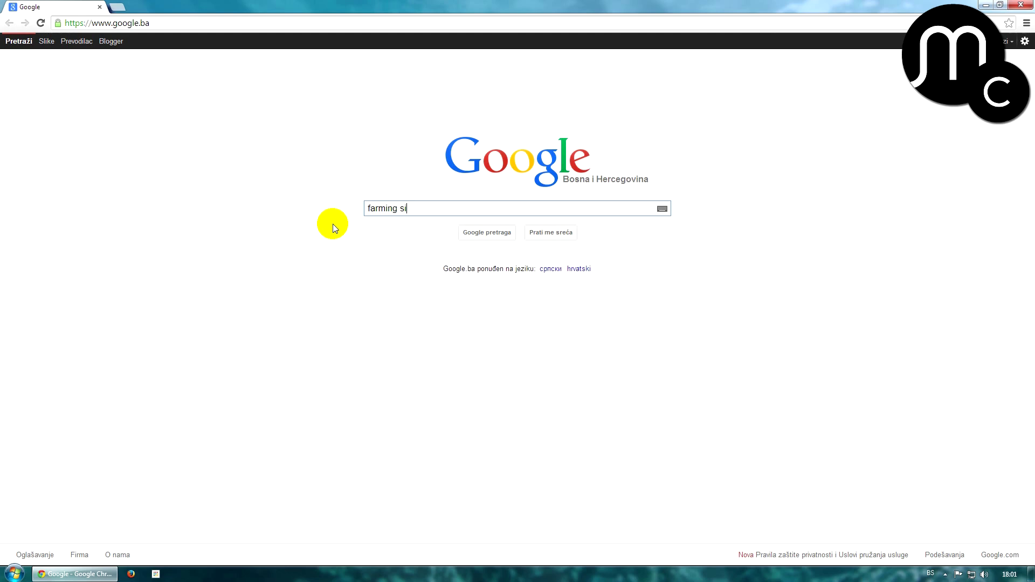
text(mulator 2013 key)
key(Return)
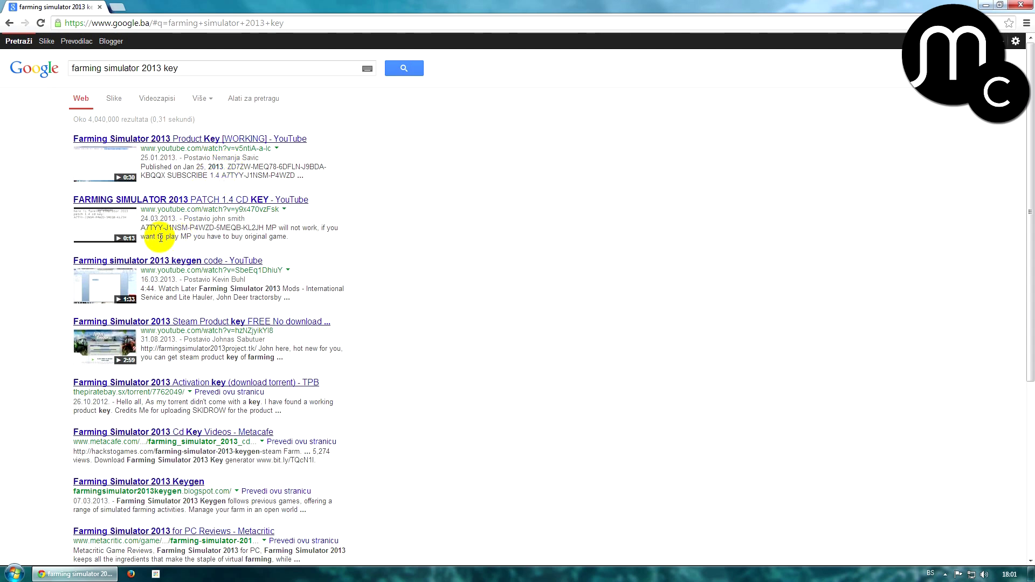
drag(142, 228, 262, 227)
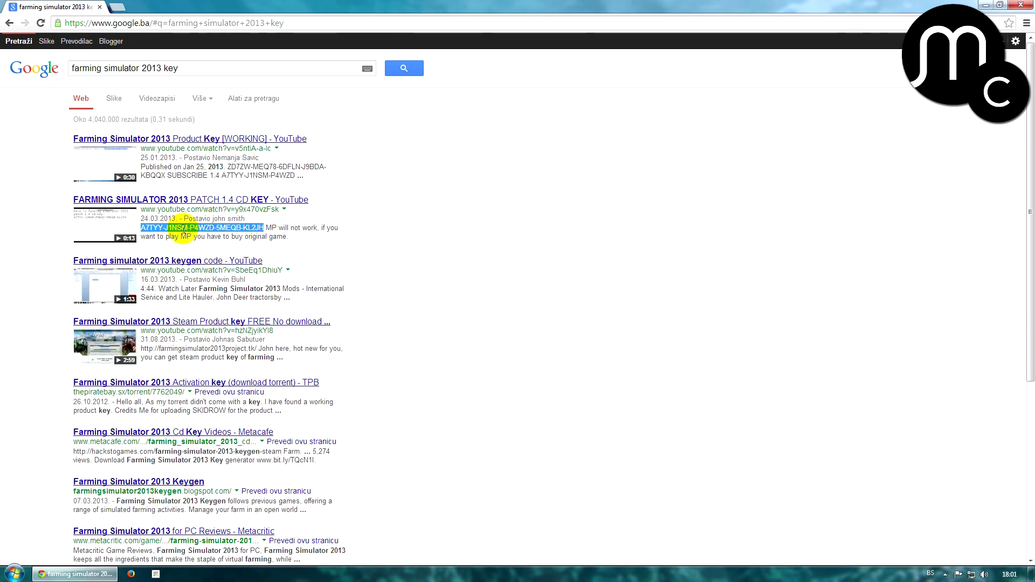
- Close the browser, relaunch Farming Simulator 2013, paste the product key into the Product Key field and submit it
click(1030, 5)
double_click(114, 136)
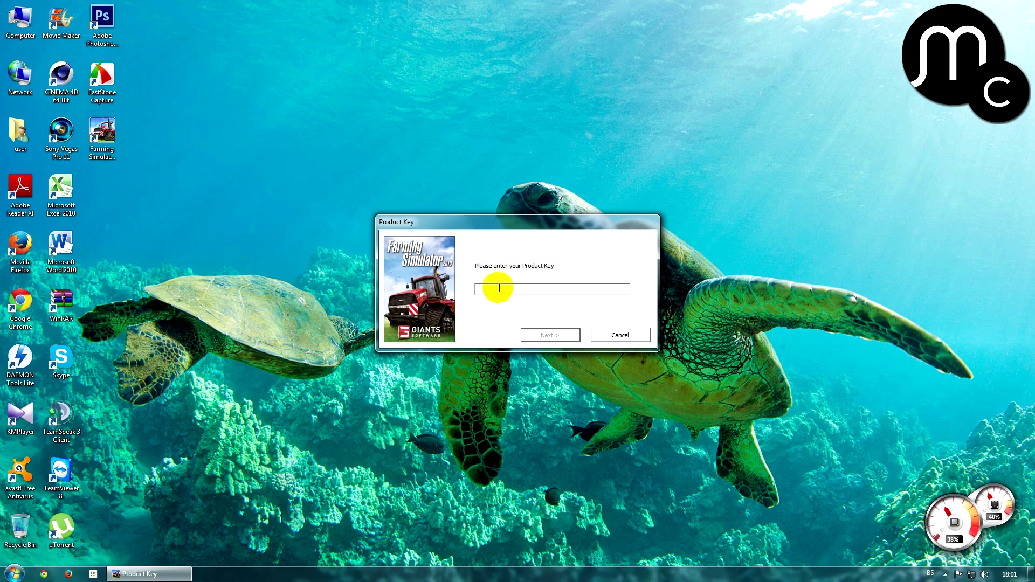
key(ctrl+v)
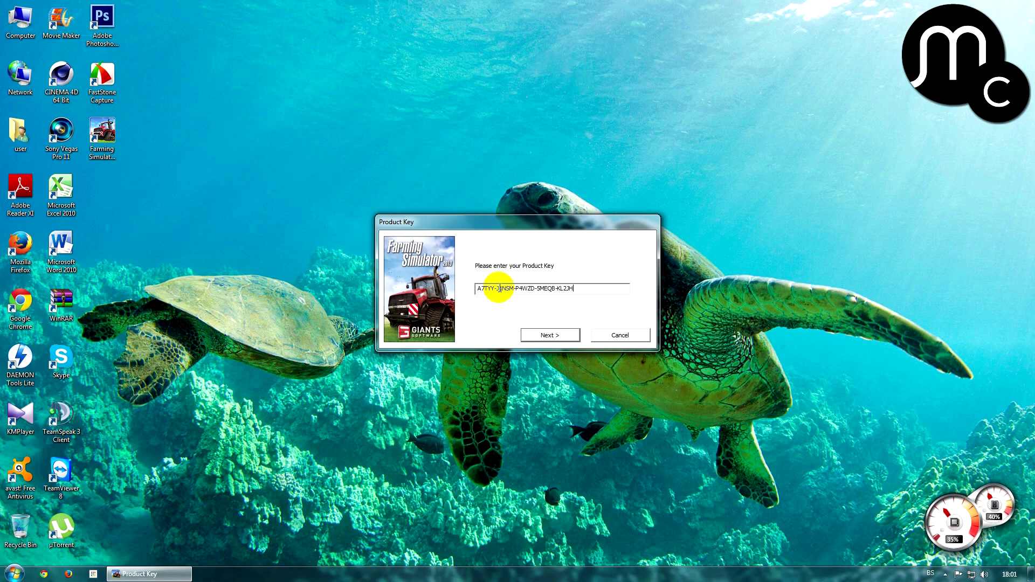
click(548, 335)
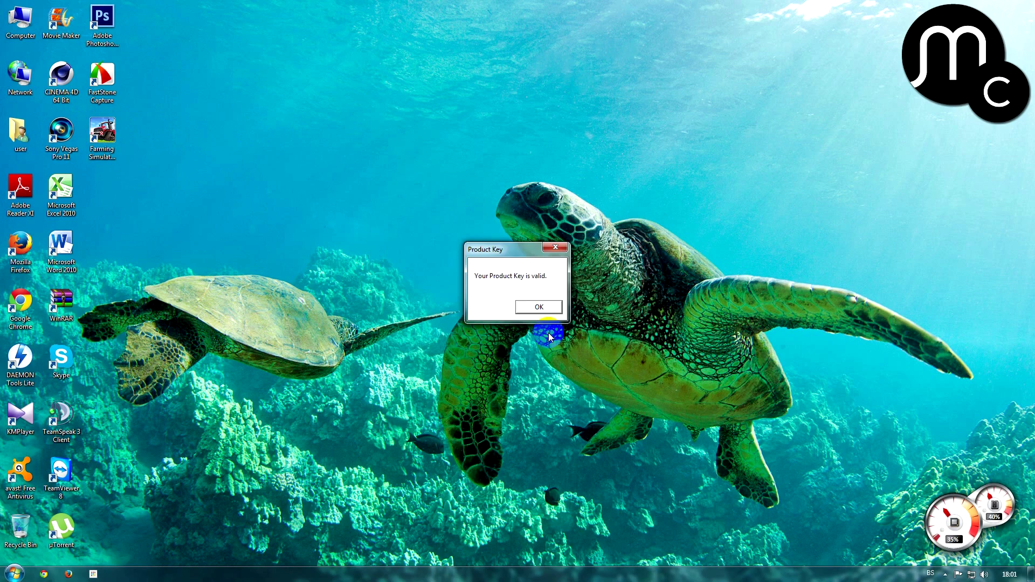
click(533, 308)
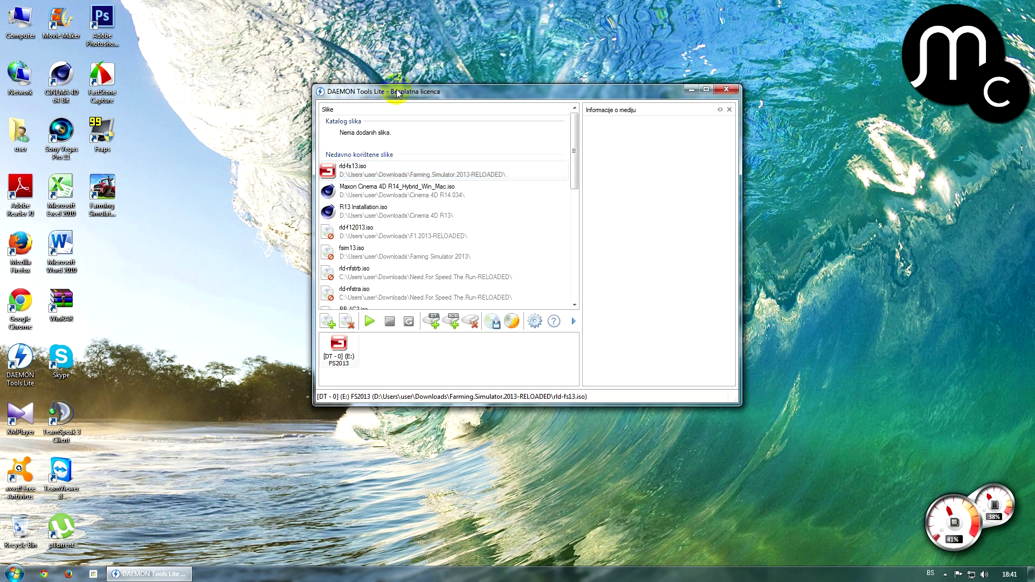
- Mount rld-fs13.iso on virtual drive E: in DAEMON Tools Lite, dismiss AutoPlay and close the program window
drag(397, 94, 425, 90)
click(372, 168)
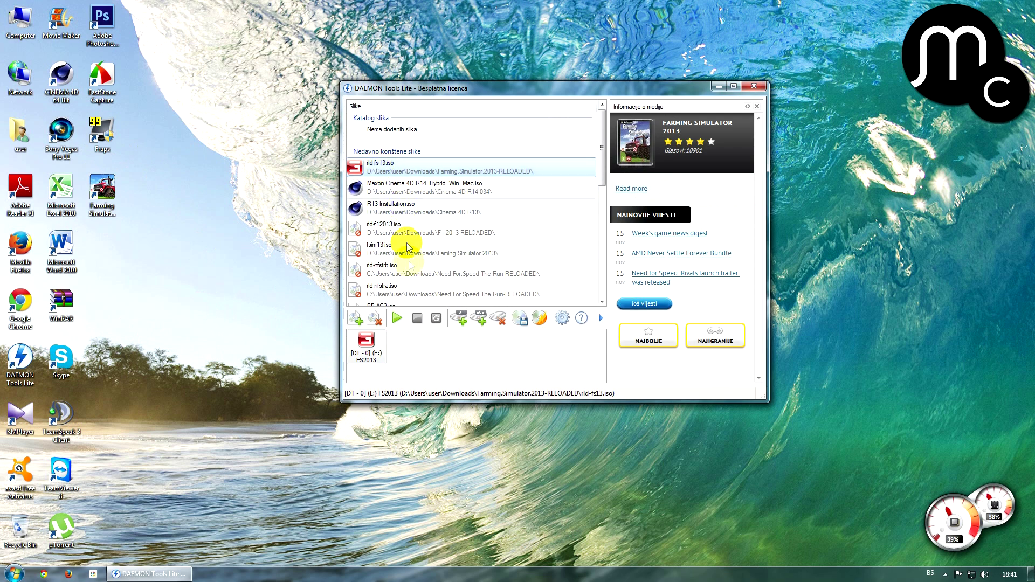
click(397, 319)
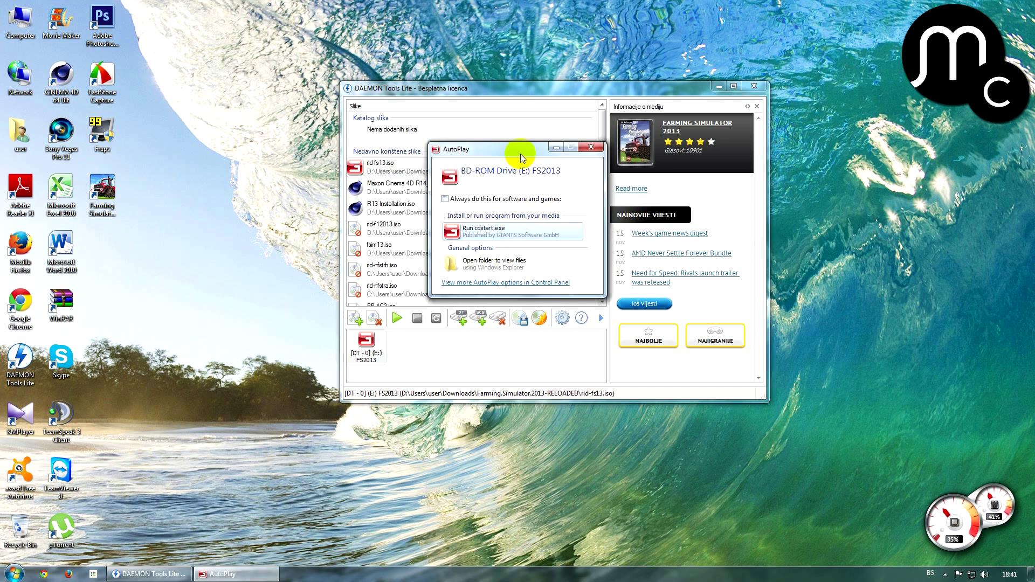
click(591, 147)
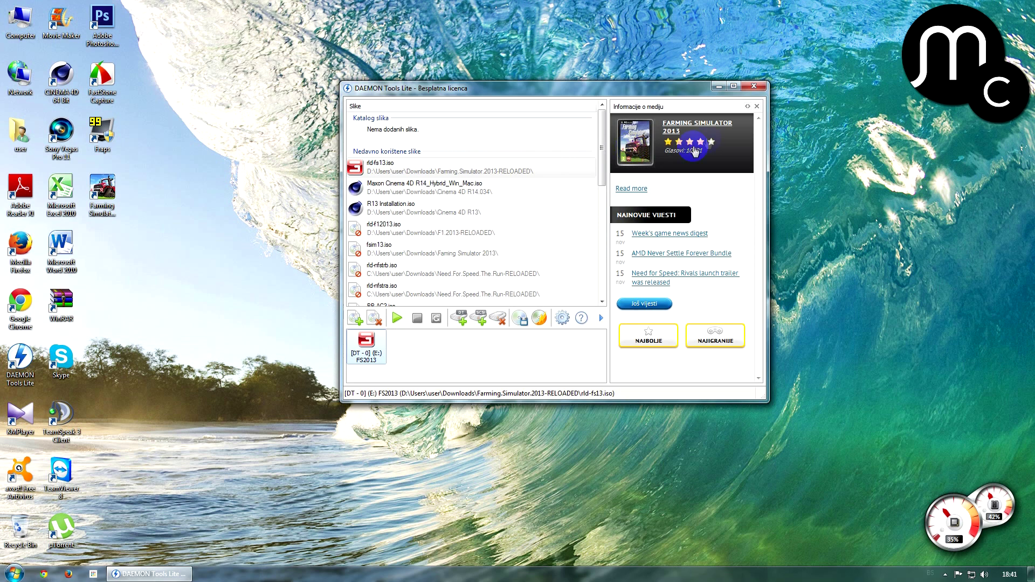
click(746, 90)
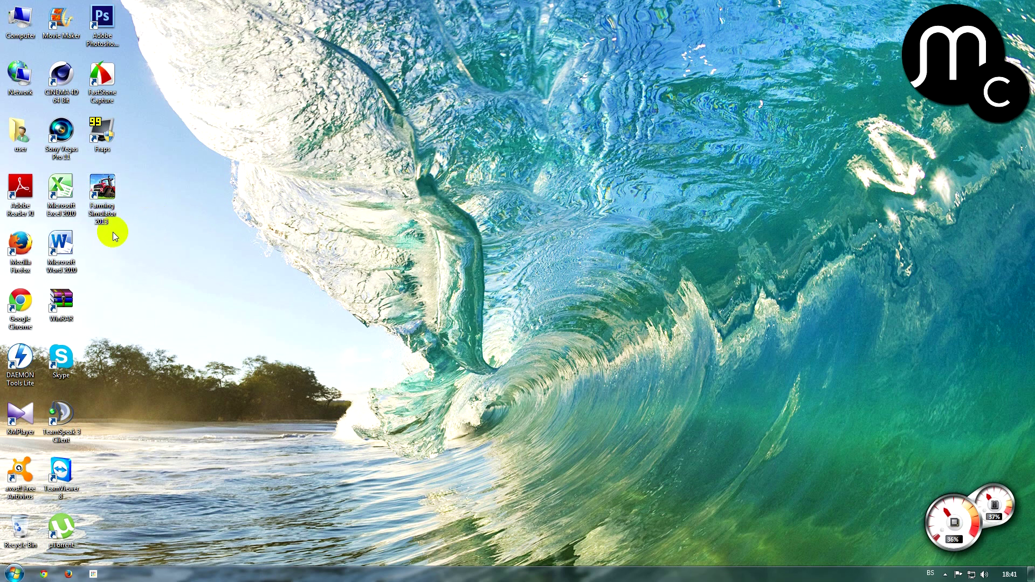
click(115, 195)
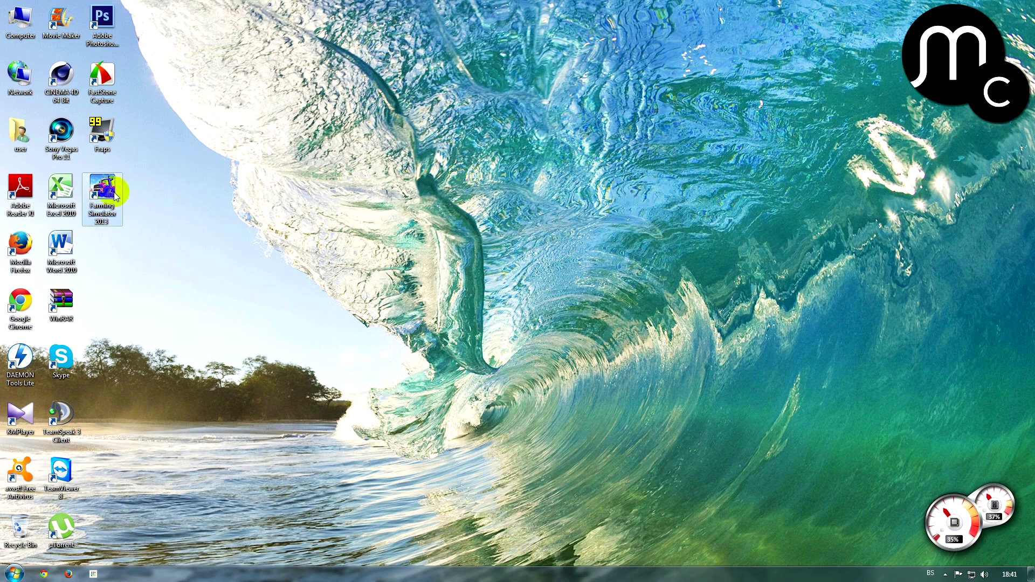
click(92, 255)
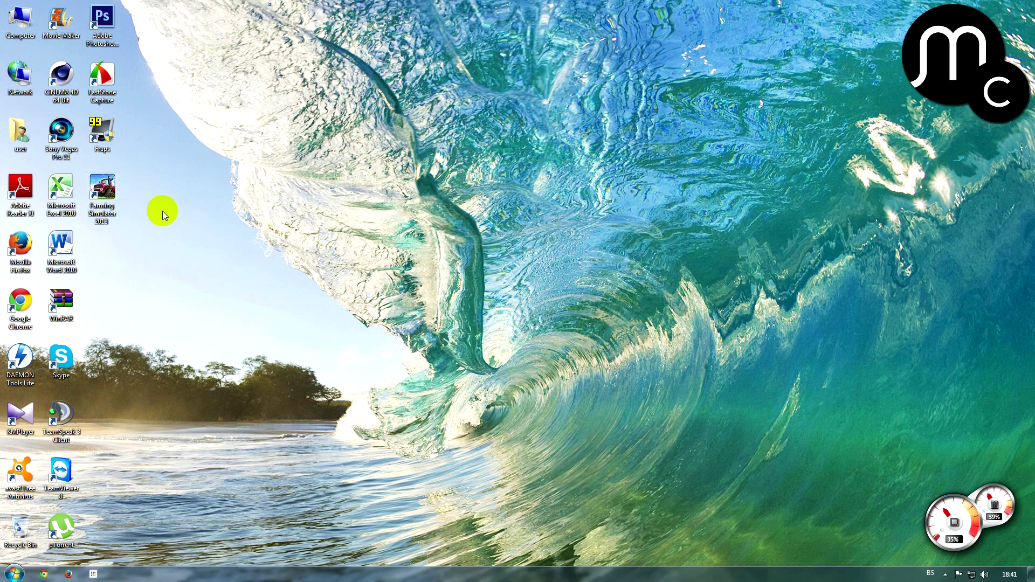